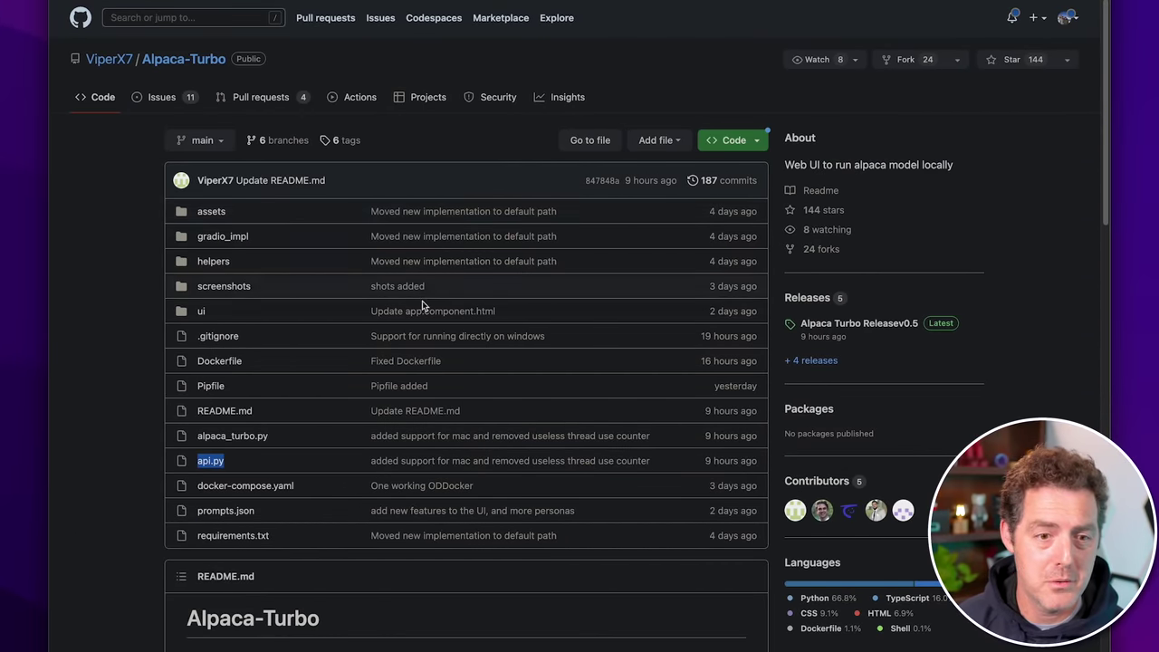
Review the Alpaca-Turbo README, reading the Docker and Windows/Mac M1/M2 miniconda installation instructions
{"action": "scroll", "coordinate": [450, 395], "scroll_direction": "down", "scroll_amount": 5}
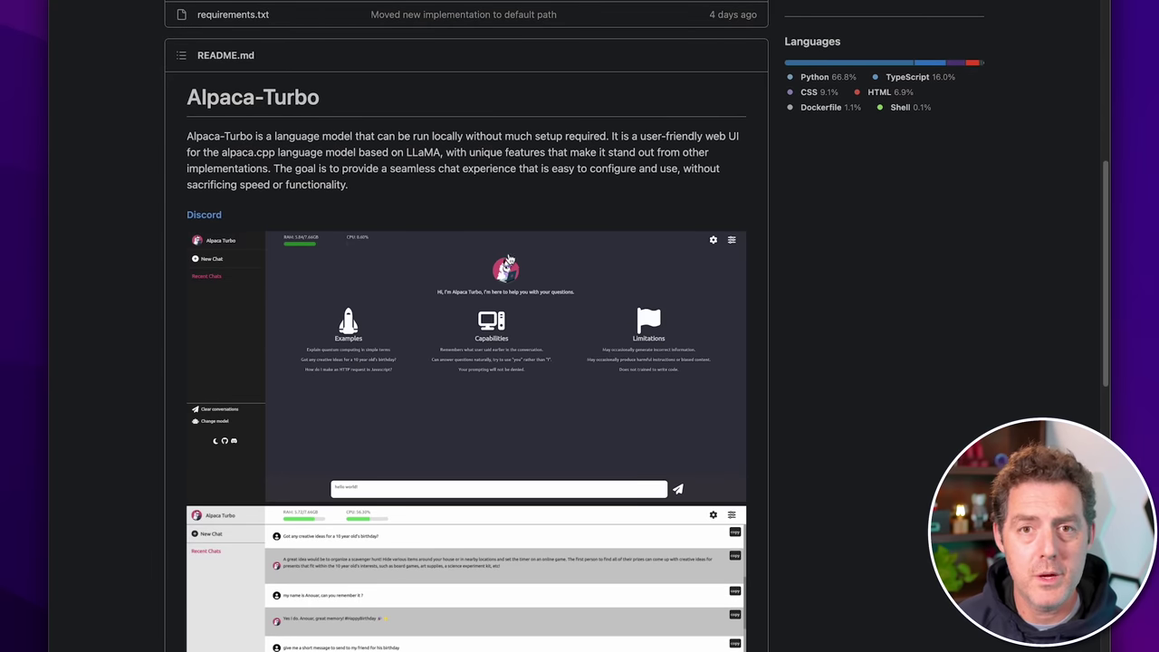
{"action": "scroll", "coordinate": [500, 299], "scroll_direction": "down", "scroll_amount": 1}
{"action": "scroll", "coordinate": [497, 297], "scroll_direction": "down", "scroll_amount": 1}
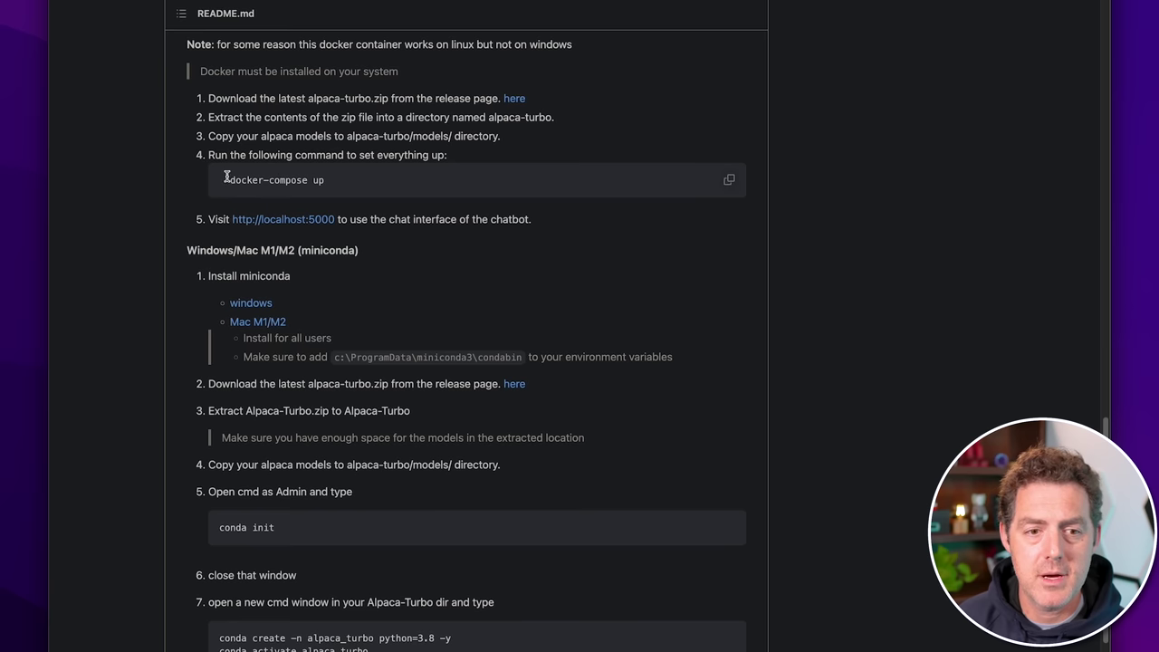
{"action": "left_click_drag", "start_coordinate": [225, 179], "coordinate": [412, 200]}
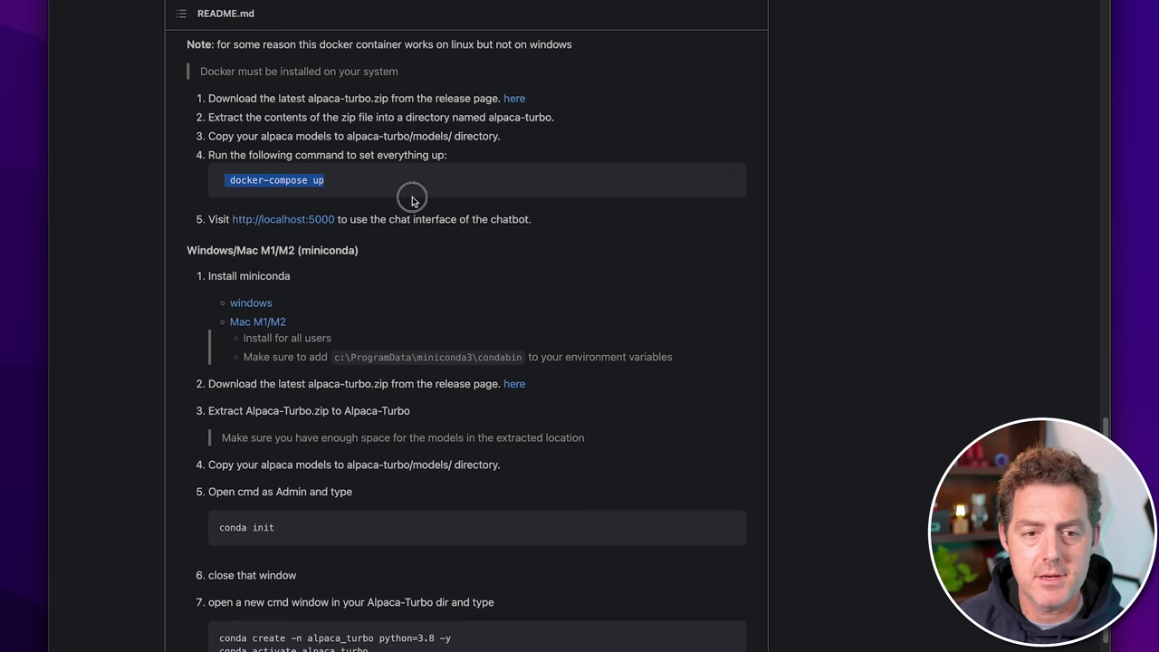
{"action": "left_click", "coordinate": [412, 200]}
{"action": "scroll", "coordinate": [419, 288], "scroll_direction": "down", "scroll_amount": 3}
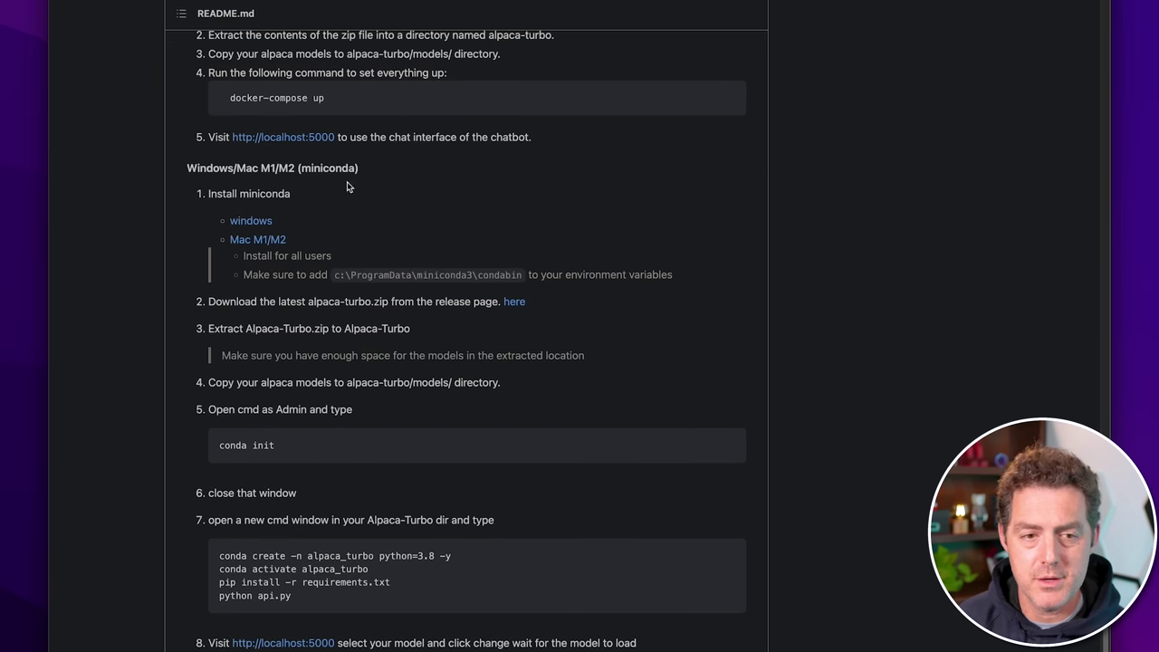
{"action": "double_click", "coordinate": [264, 191]}
{"action": "left_click", "coordinate": [197, 173]}
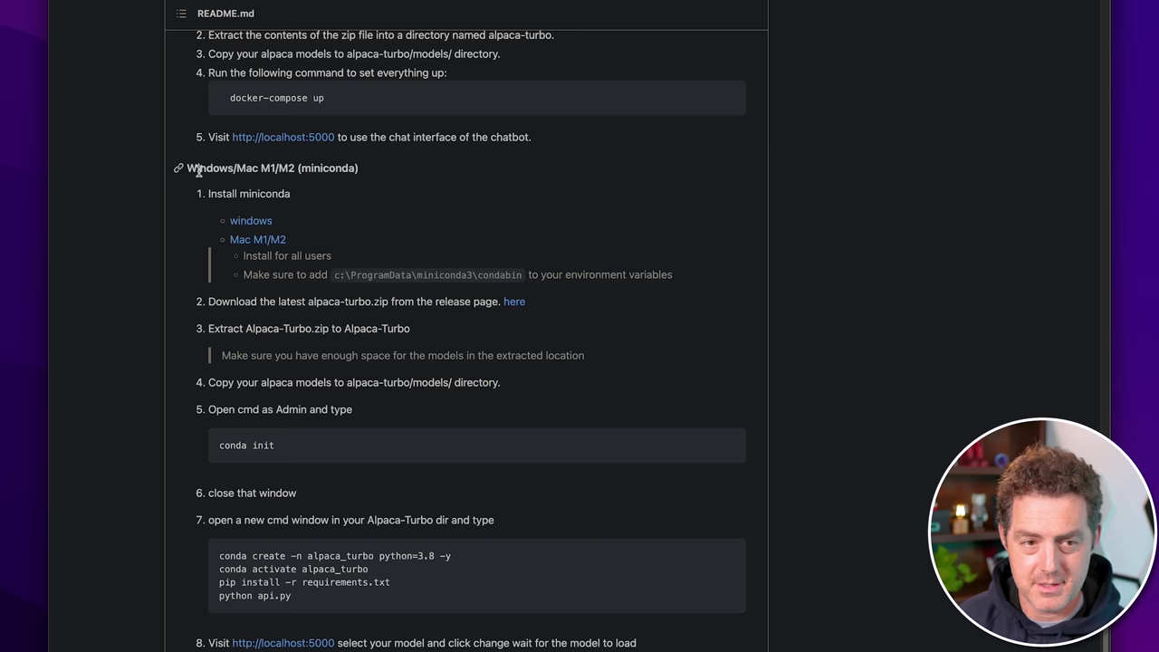
{"action": "double_click", "coordinate": [197, 172]}
{"action": "double_click", "coordinate": [249, 168]}
{"action": "left_click_drag", "start_coordinate": [261, 168], "coordinate": [235, 139]}
{"action": "left_click", "coordinate": [386, 201]}
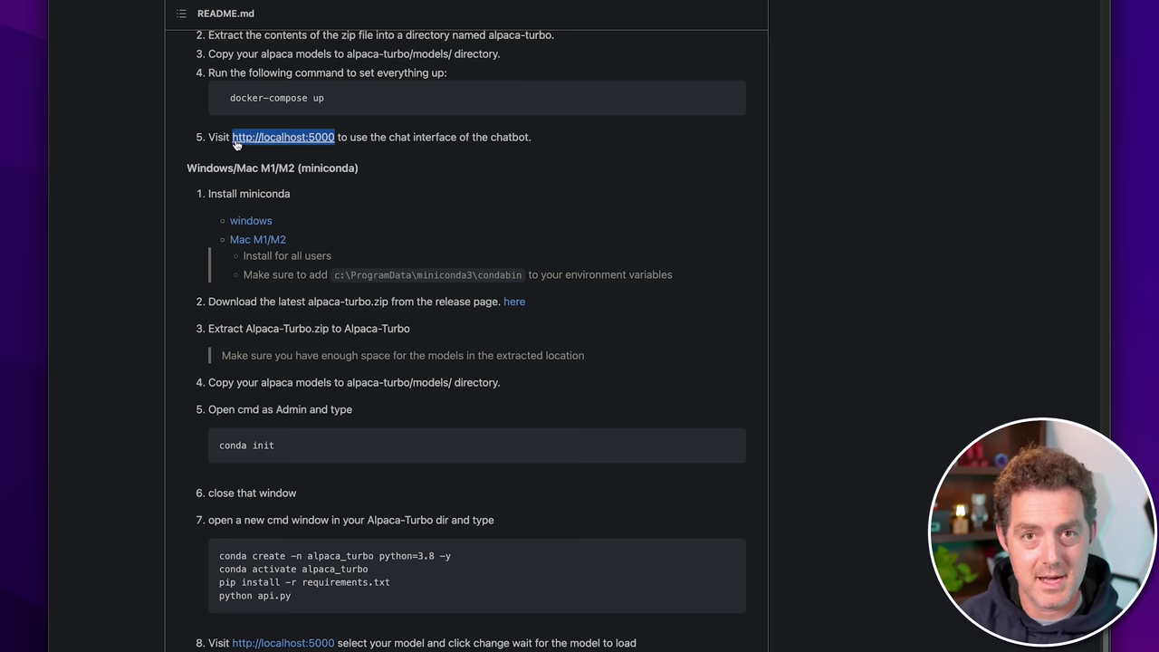
{"action": "left_click", "coordinate": [429, 184]}
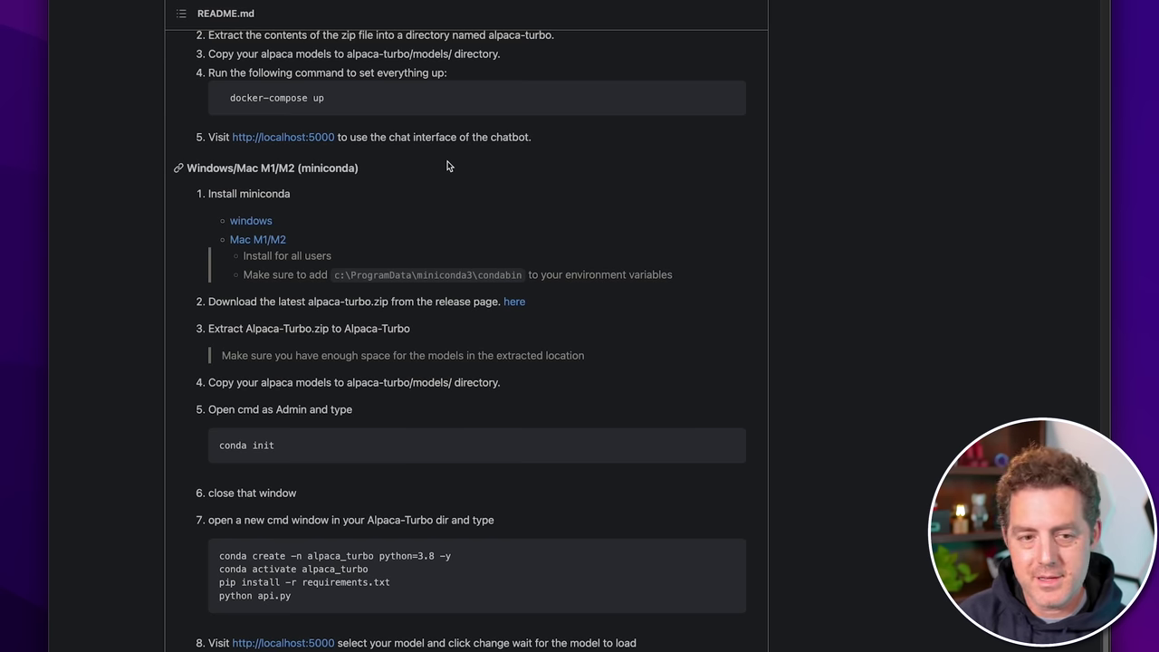
{"action": "scroll", "coordinate": [556, 171], "scroll_direction": "down", "scroll_amount": 1}
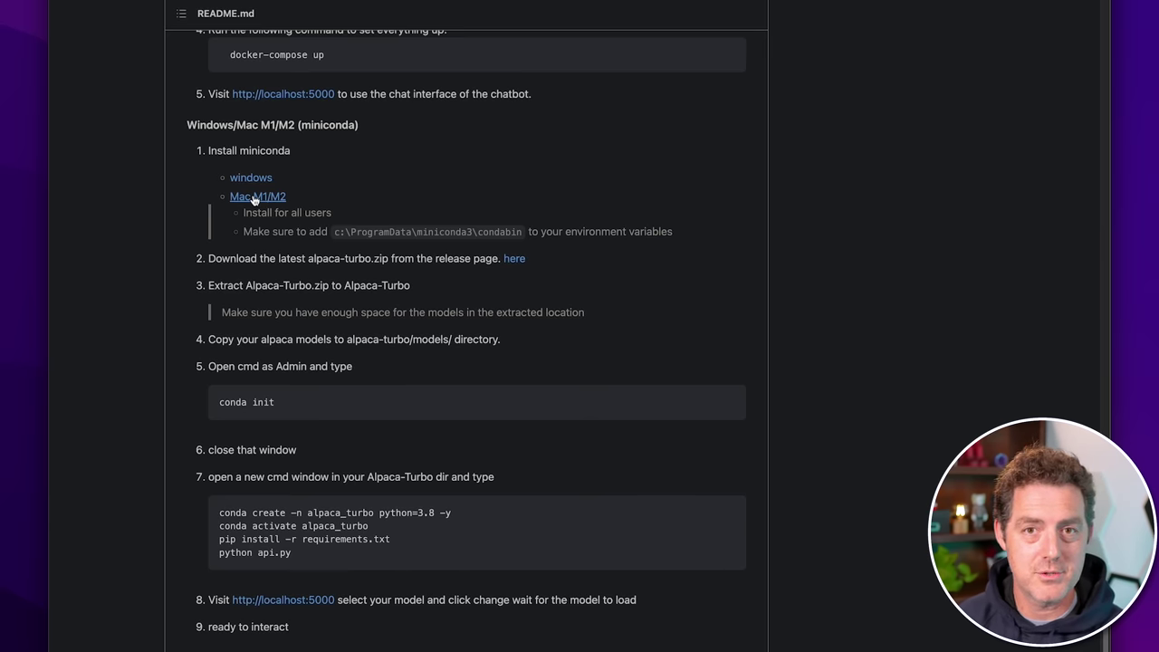
Download the Mac M1/M2 Miniconda installer to the Desktop and close the Miniconda3 installer window
{"action": "left_click", "coordinate": [256, 196]}
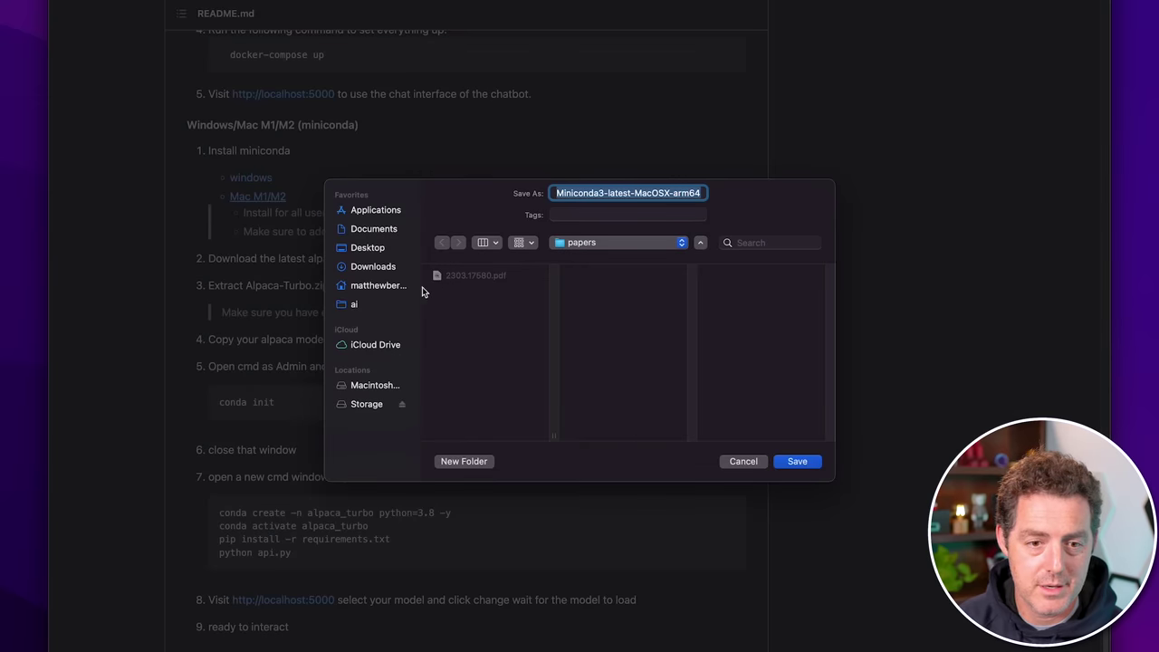
{"action": "left_click", "coordinate": [367, 247]}
{"action": "left_click", "coordinate": [797, 461]}
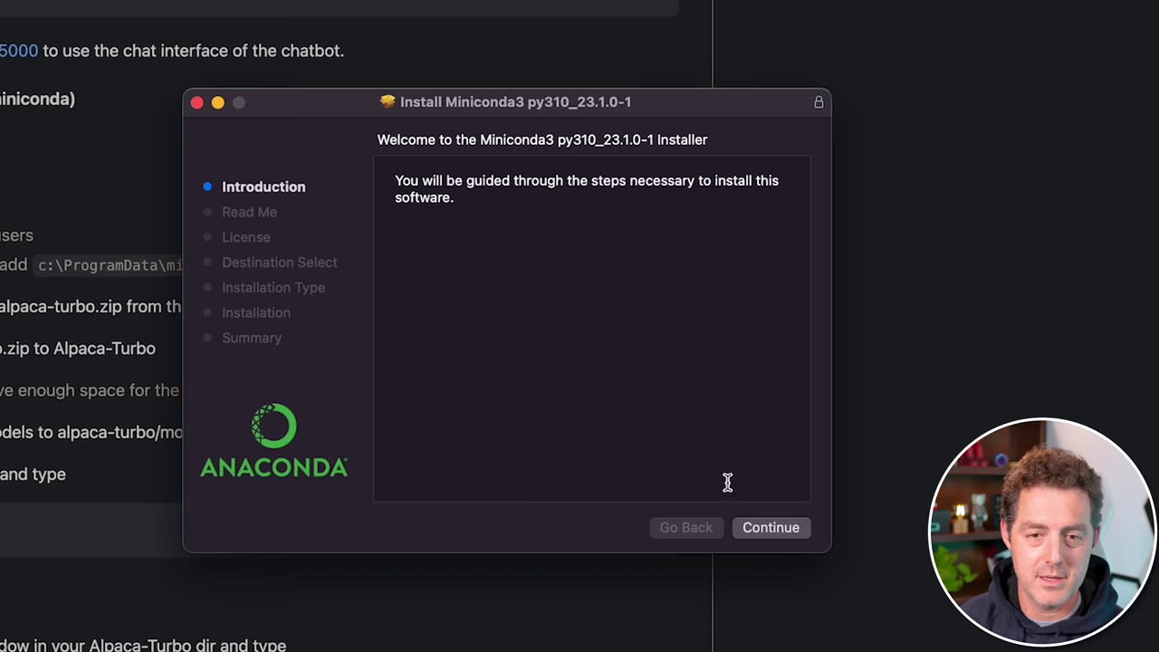
{"action": "left_click", "coordinate": [198, 105]}
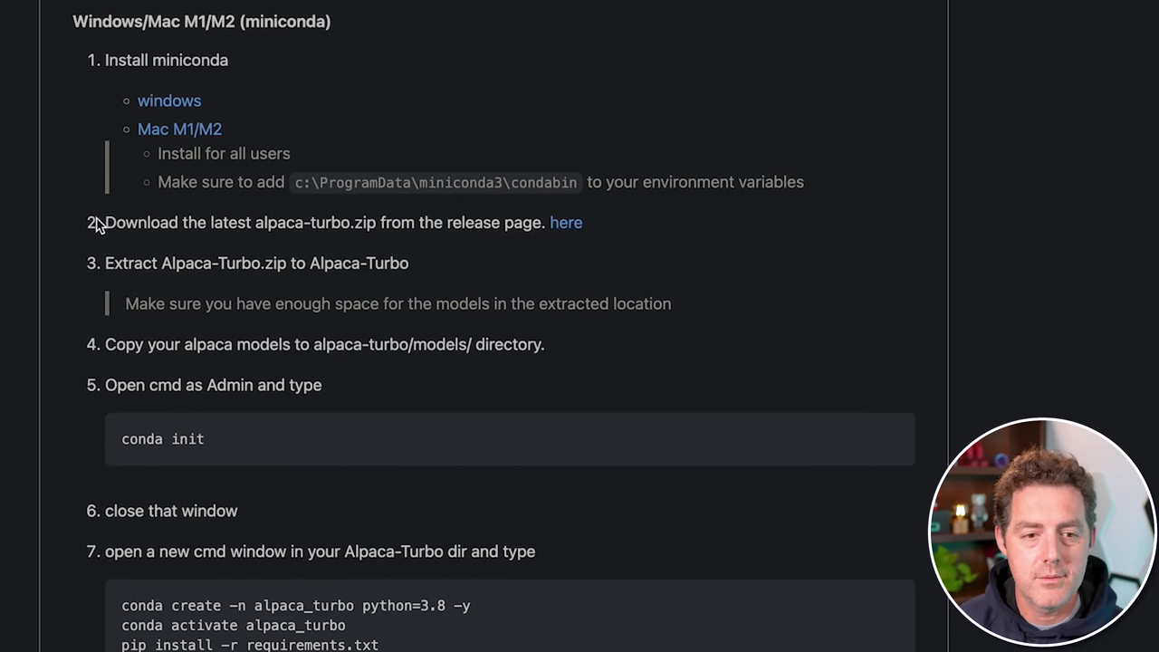
Download Alpaca-Turbo.zip from the latest v0.5 release to the Desktop and show it in Finder
{"action": "left_click_drag", "start_coordinate": [107, 224], "coordinate": [341, 227]}
{"action": "left_click", "coordinate": [343, 226]}
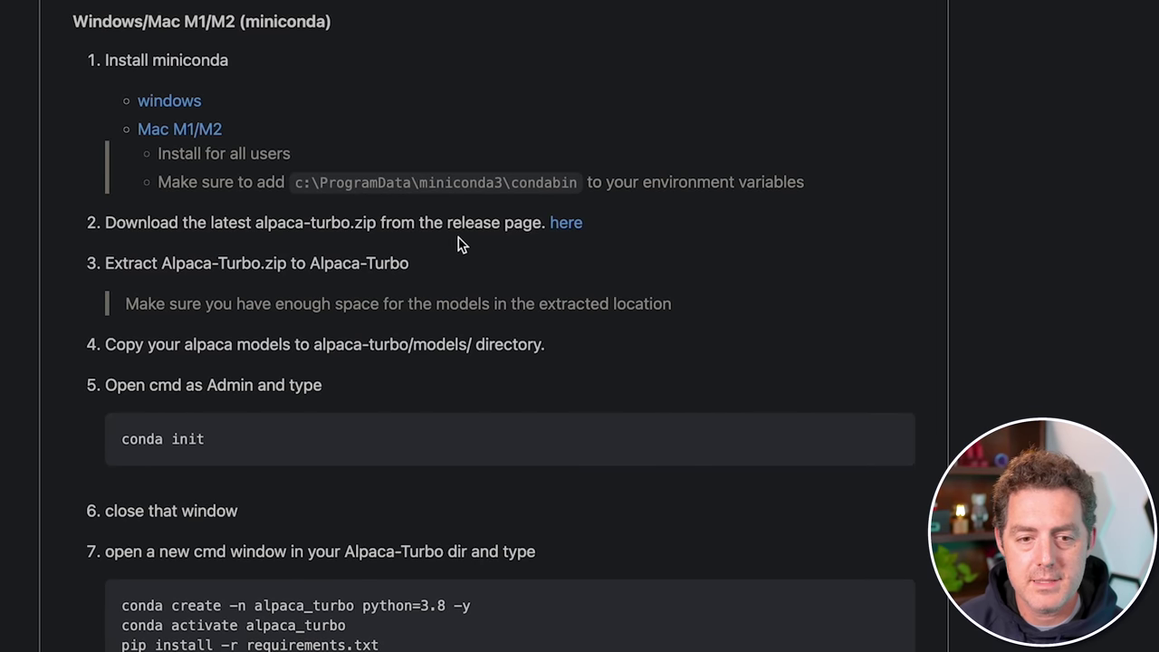
{"action": "left_click", "coordinate": [563, 228]}
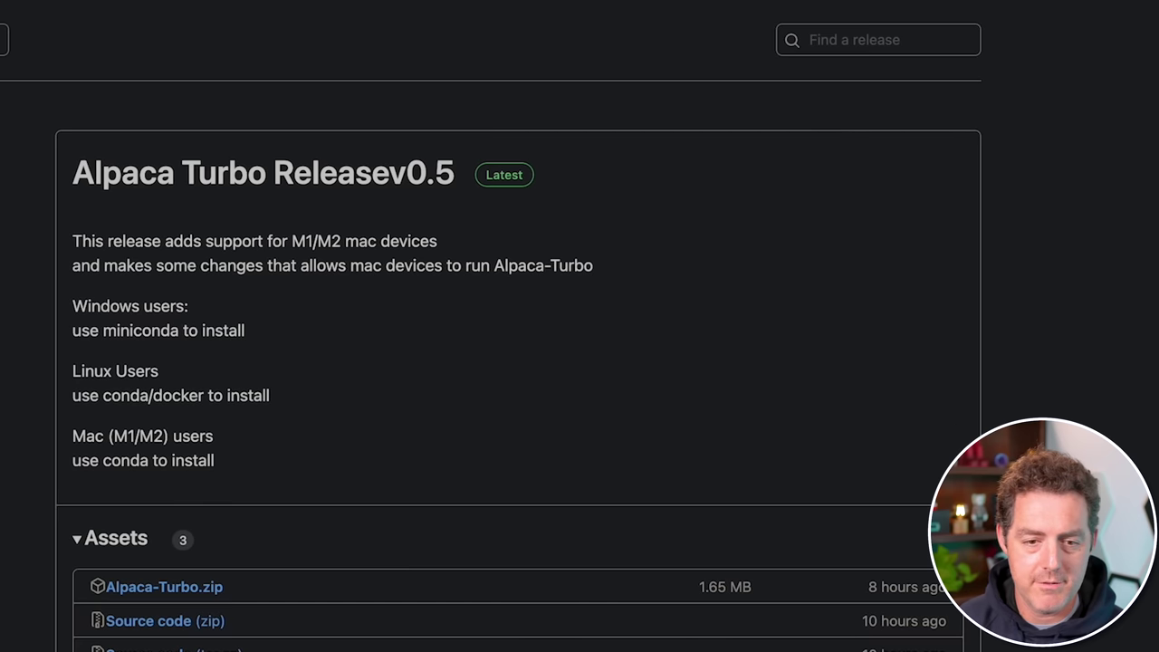
{"action": "left_click", "coordinate": [170, 591]}
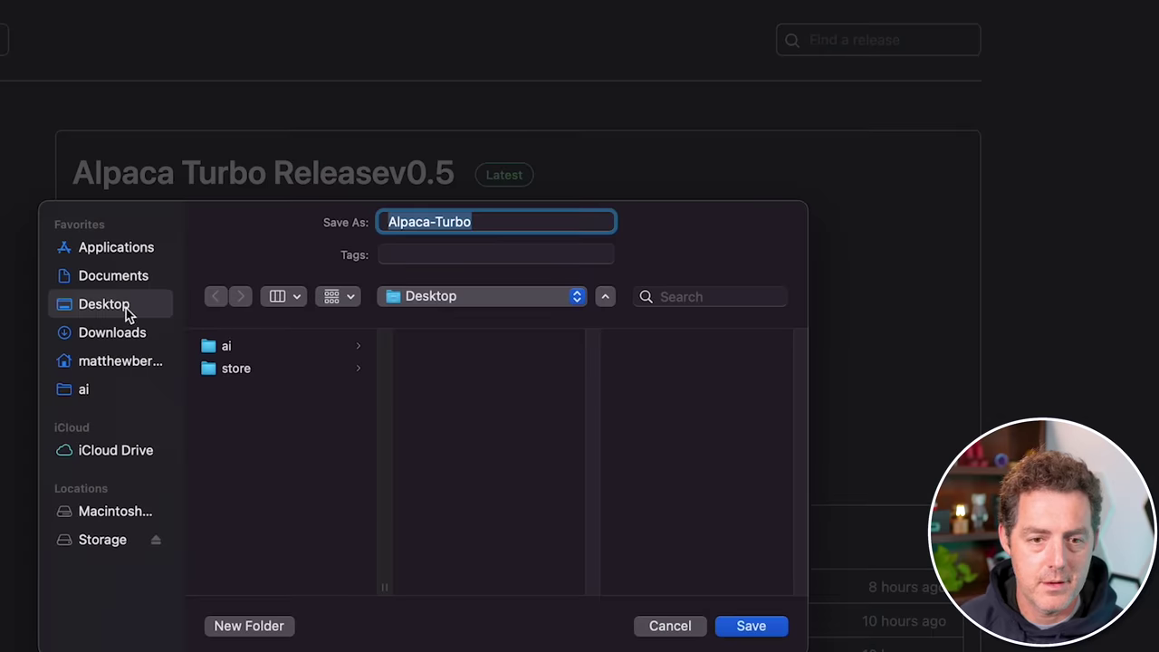
{"action": "left_click", "coordinate": [745, 633]}
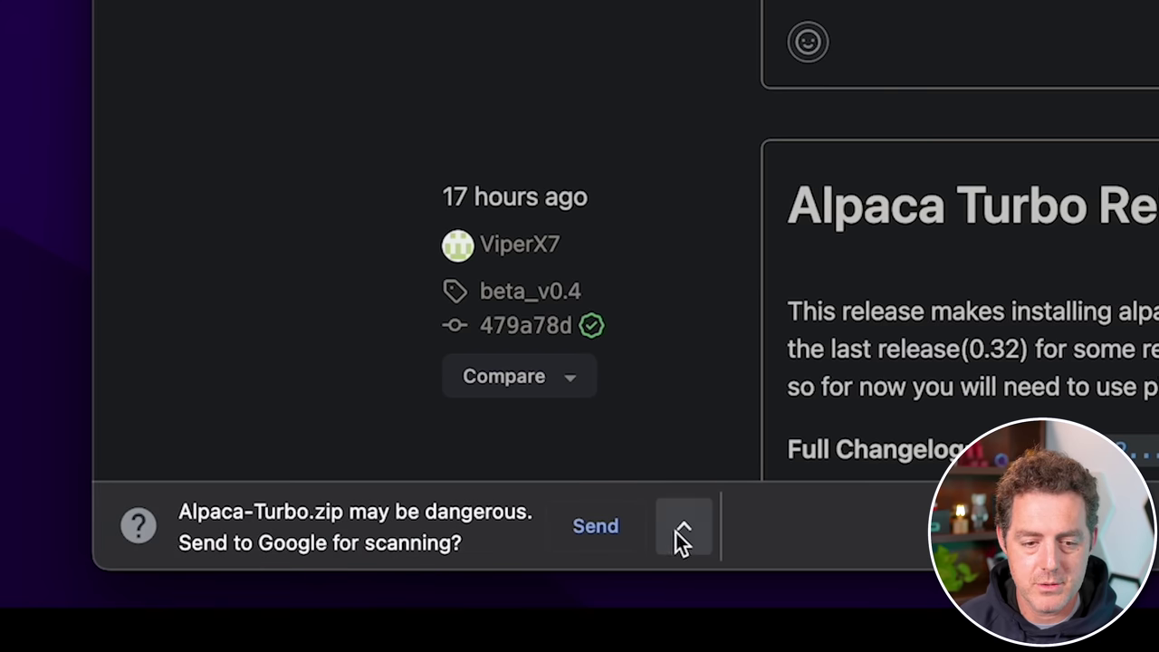
{"action": "left_click", "coordinate": [683, 529]}
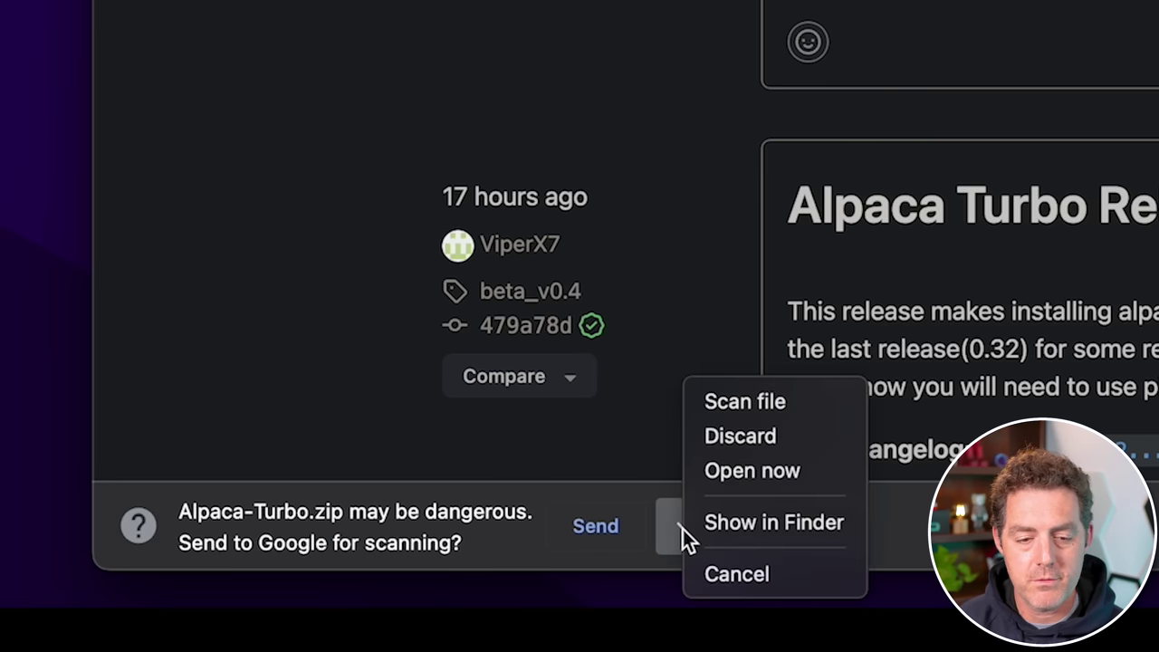
{"action": "left_click", "coordinate": [757, 521]}
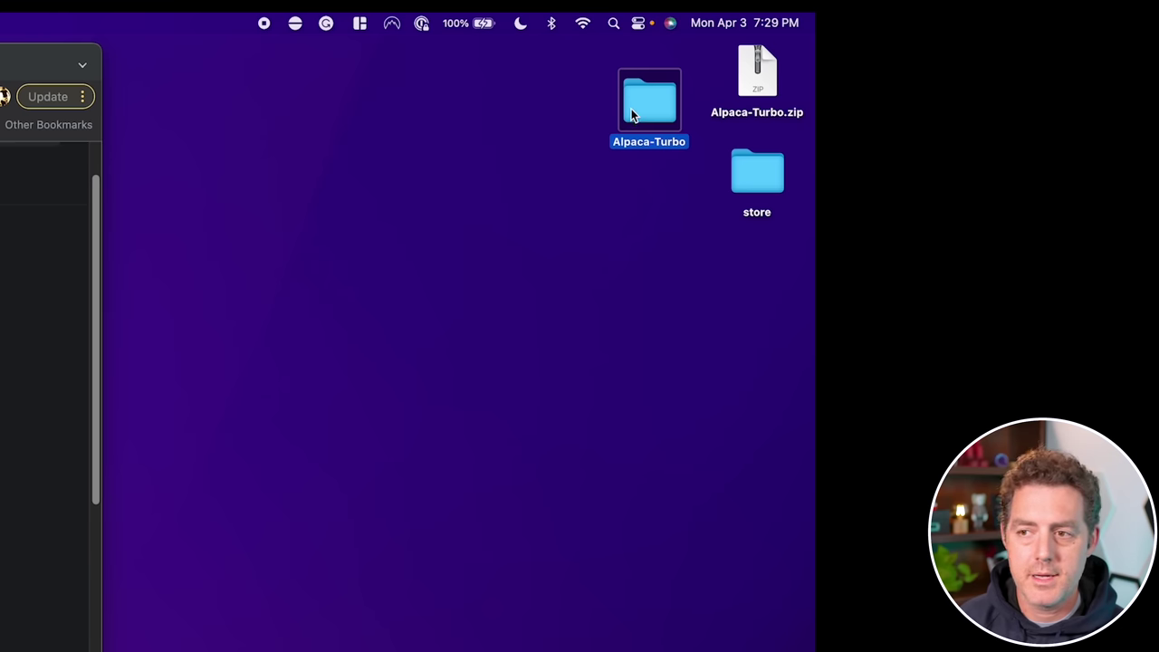
Remove Alpaca-Turbo.zip from the Desktop and open the extracted Alpaca-Turbo folder in Finder
{"action": "left_click_drag", "start_coordinate": [635, 99], "coordinate": [597, 90]}
{"action": "left_click", "coordinate": [720, 83]}
{"action": "left_click", "coordinate": [755, 74]}
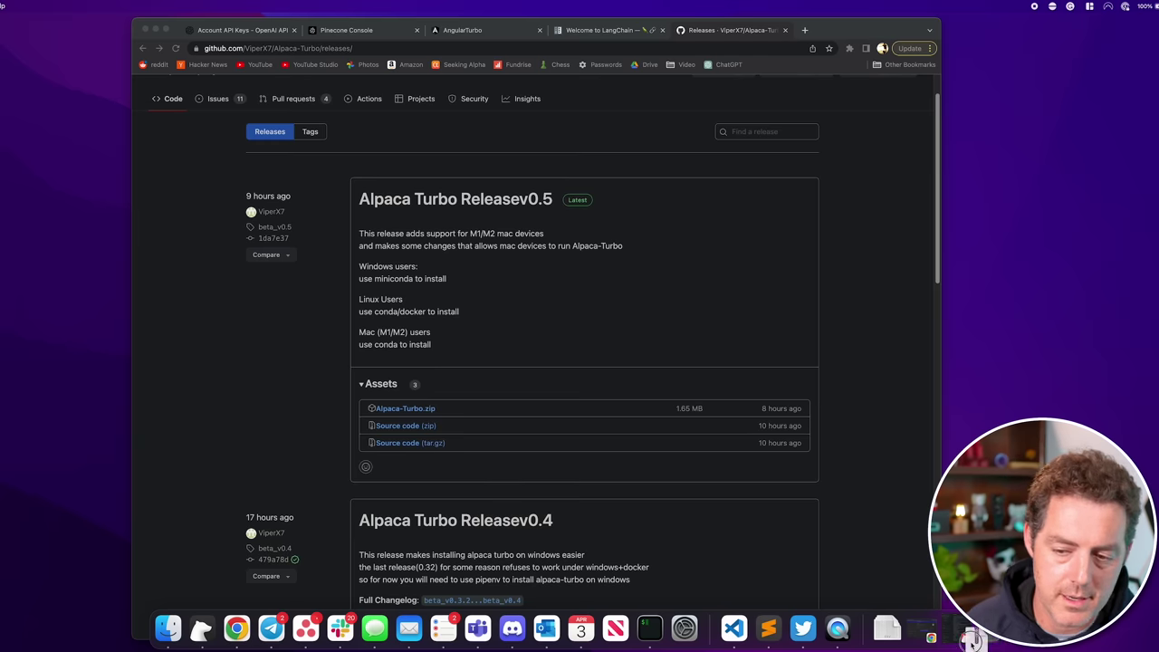
{"action": "key", "text": "super+Tab"}
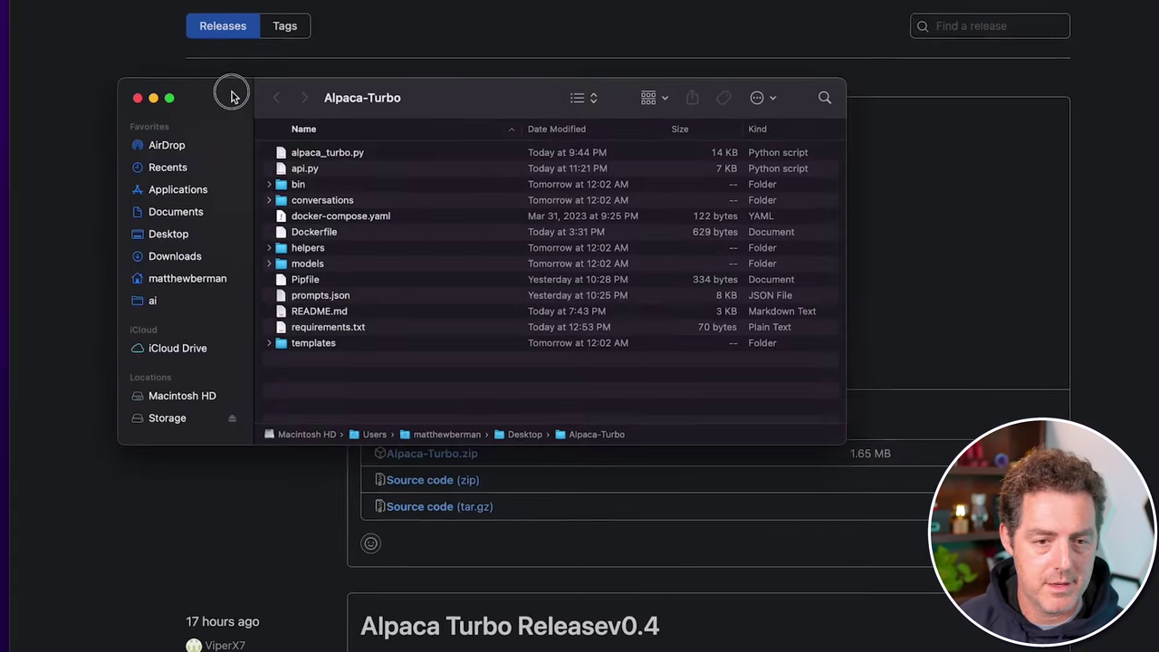
{"action": "left_click_drag", "start_coordinate": [229, 37], "coordinate": [748, 32]}
Transfer ggml-model-q4_1.bin from the ai/models folder into the models folder inside Alpaca-Turbo
{"action": "left_click", "coordinate": [329, 321]}
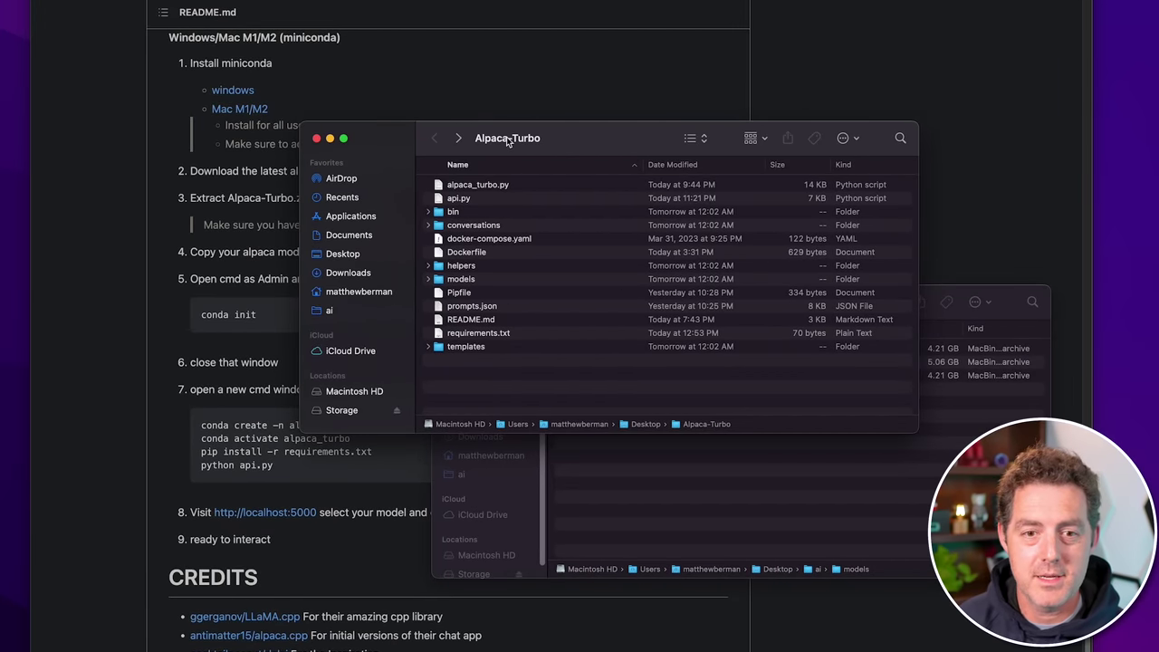
{"action": "left_click", "coordinate": [466, 282]}
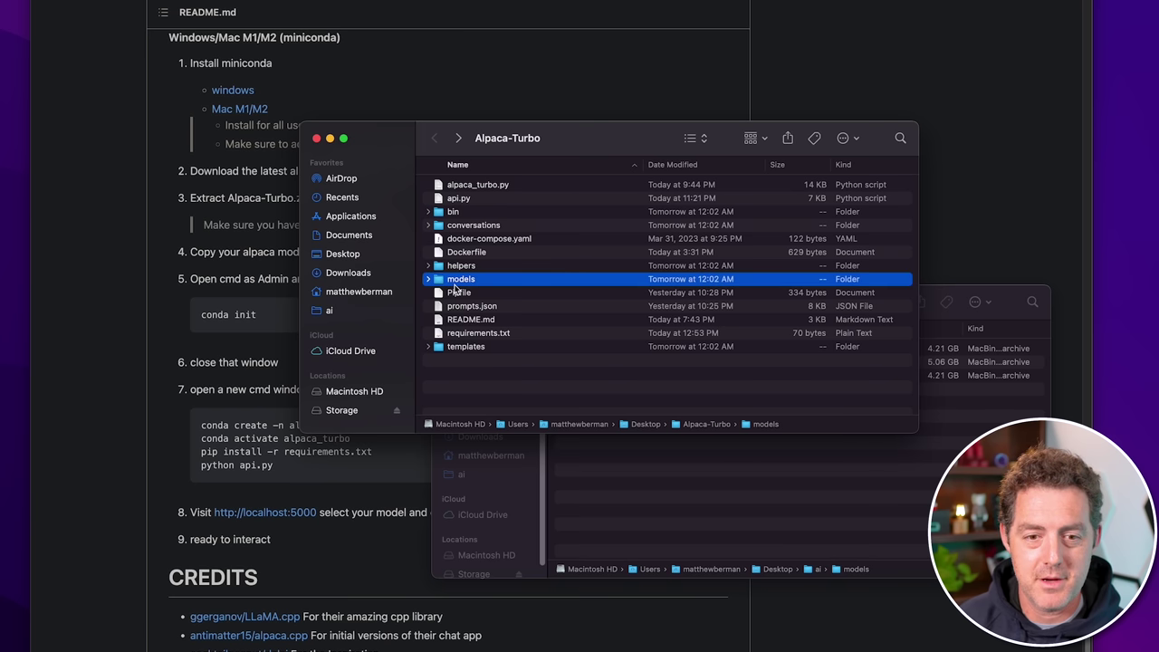
{"action": "double_click", "coordinate": [465, 281]}
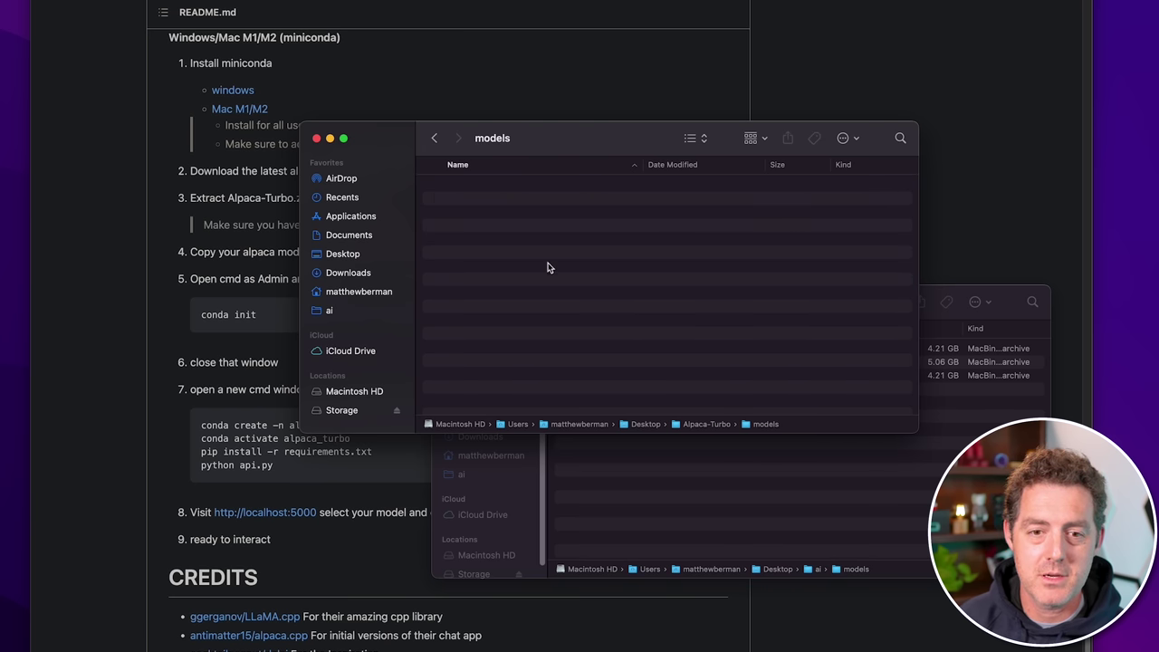
{"action": "left_click", "coordinate": [784, 518]}
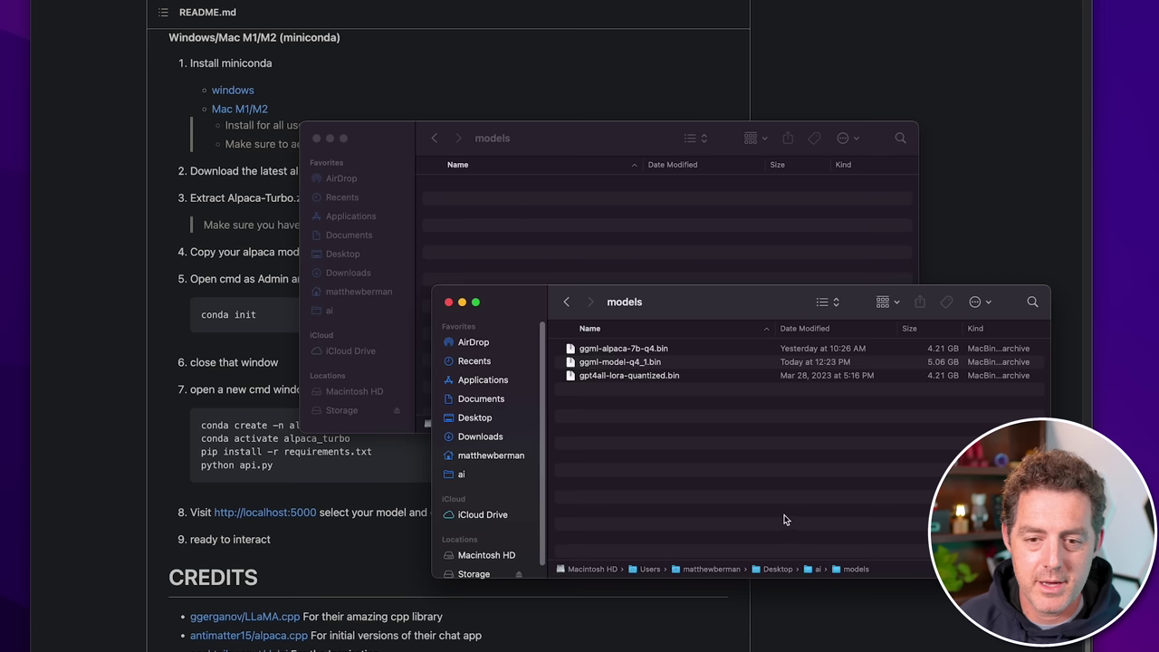
{"action": "left_click", "coordinate": [638, 365]}
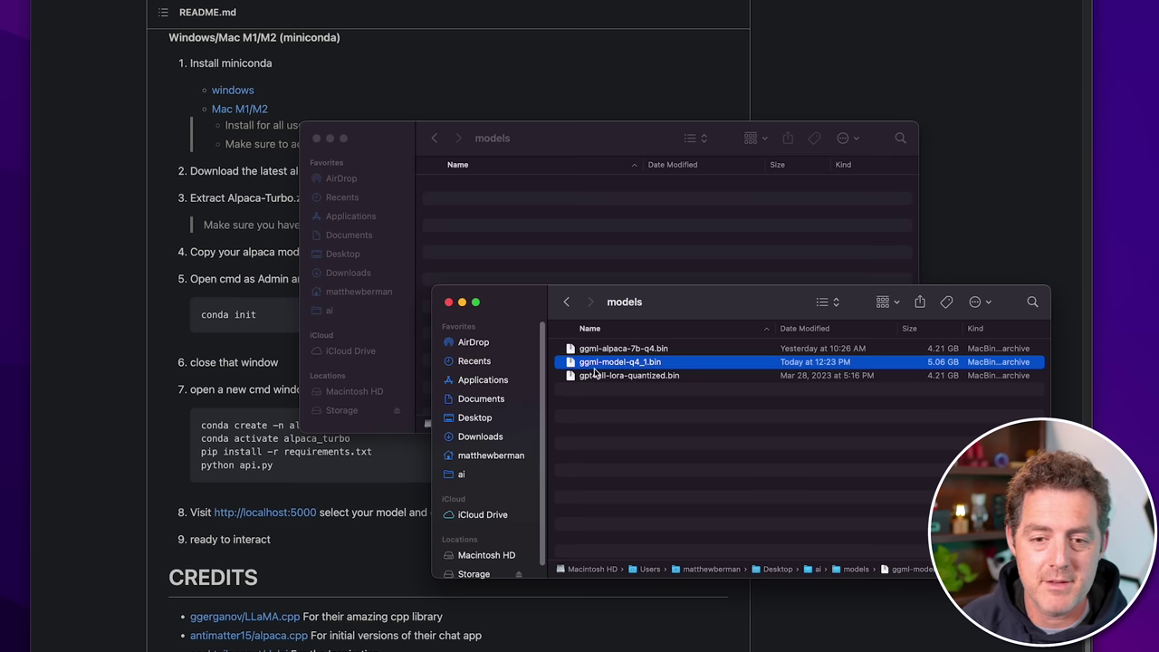
{"action": "left_click_drag", "start_coordinate": [602, 364], "coordinate": [570, 233]}
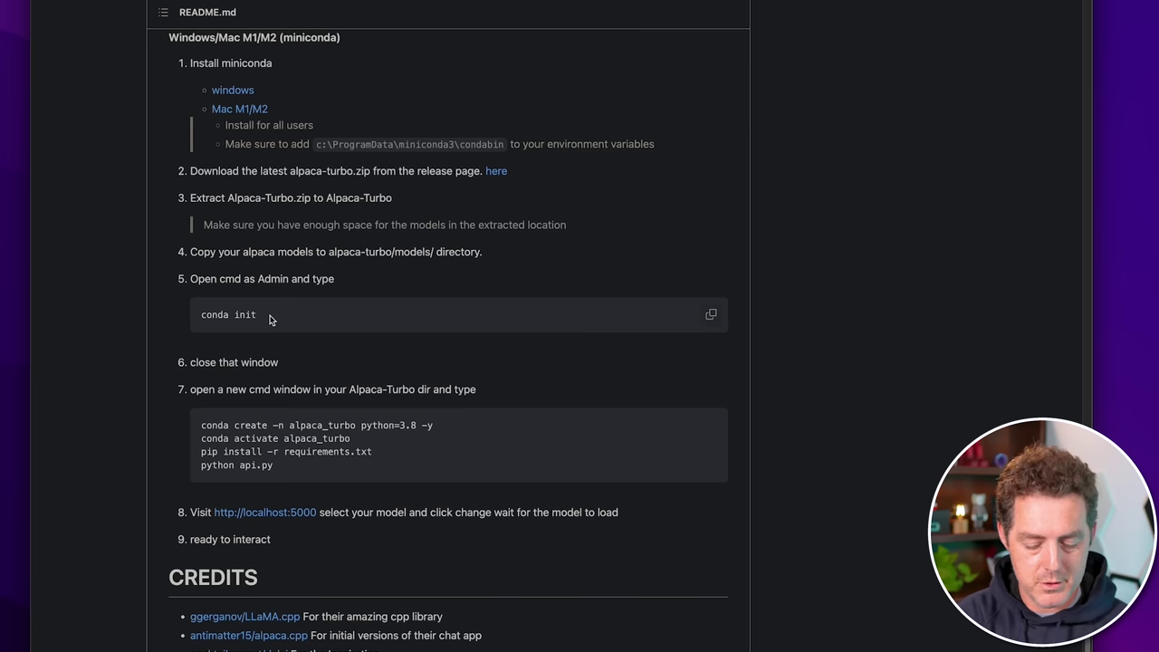
Switch to the terminal and stop the server process running there
{"action": "key", "text": "super+space"}
{"action": "type", "text": "term"}
{"action": "key", "text": "Return"}
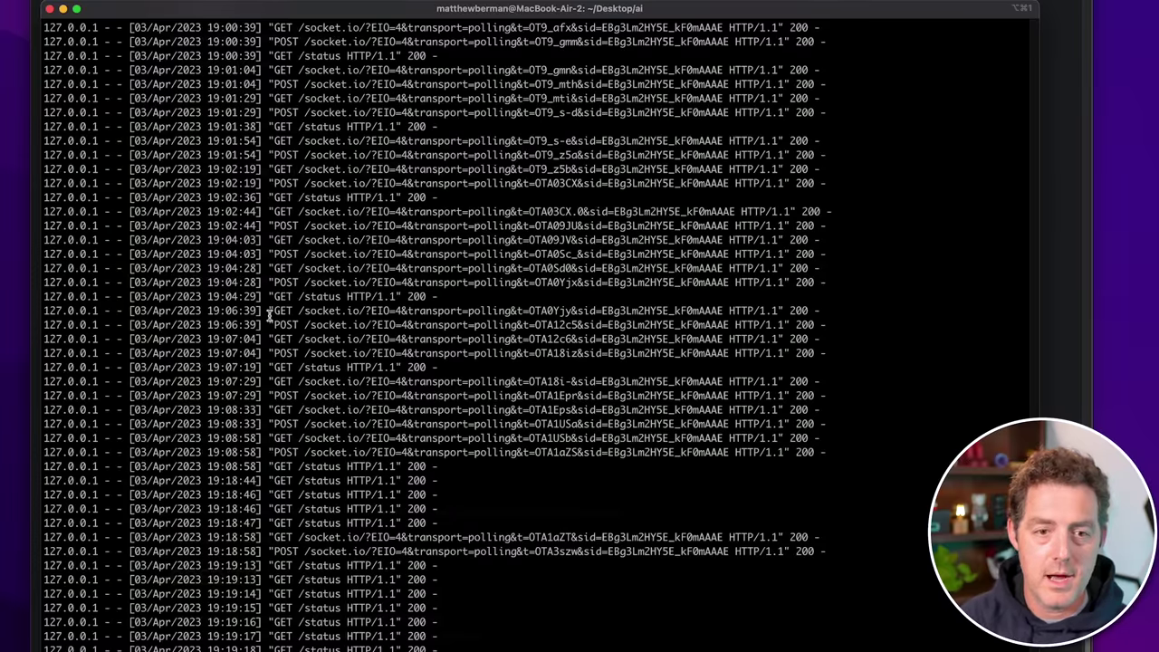
{"action": "key", "text": "ctrl+c"}
Go up two directory levels to the Desktop and list its contents
{"action": "type", "text": "cd .."}
{"action": "key", "text": "Return"}
{"action": "type", "text": "cd"}
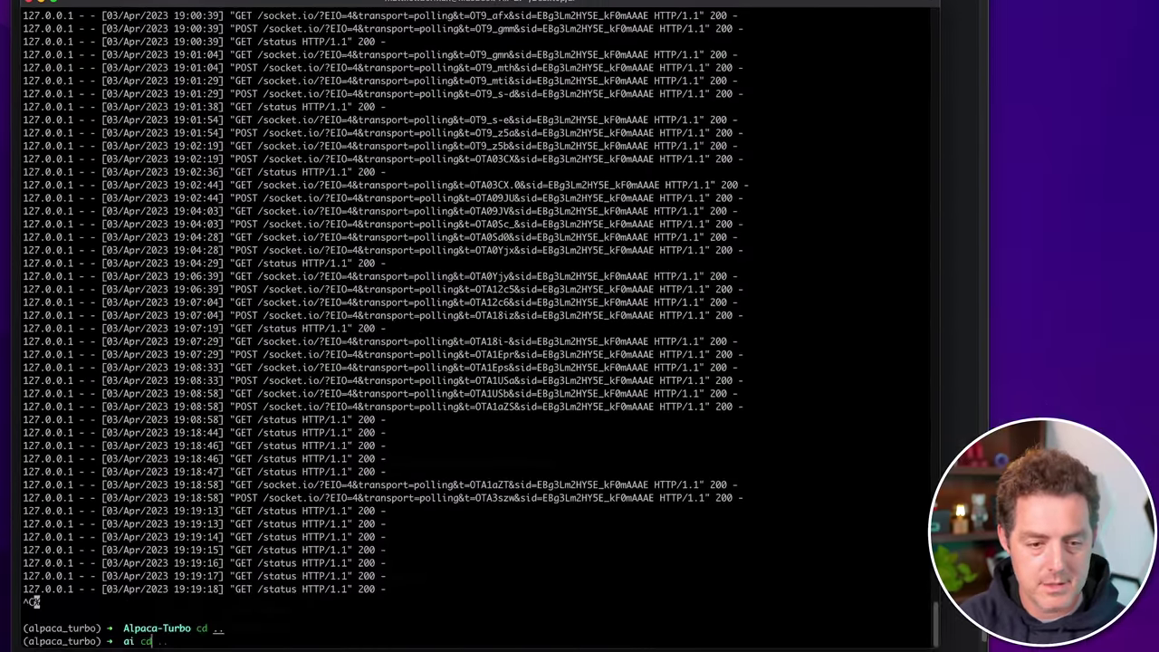
{"action": "type", "text": " .."}
{"action": "key", "text": "Return"}
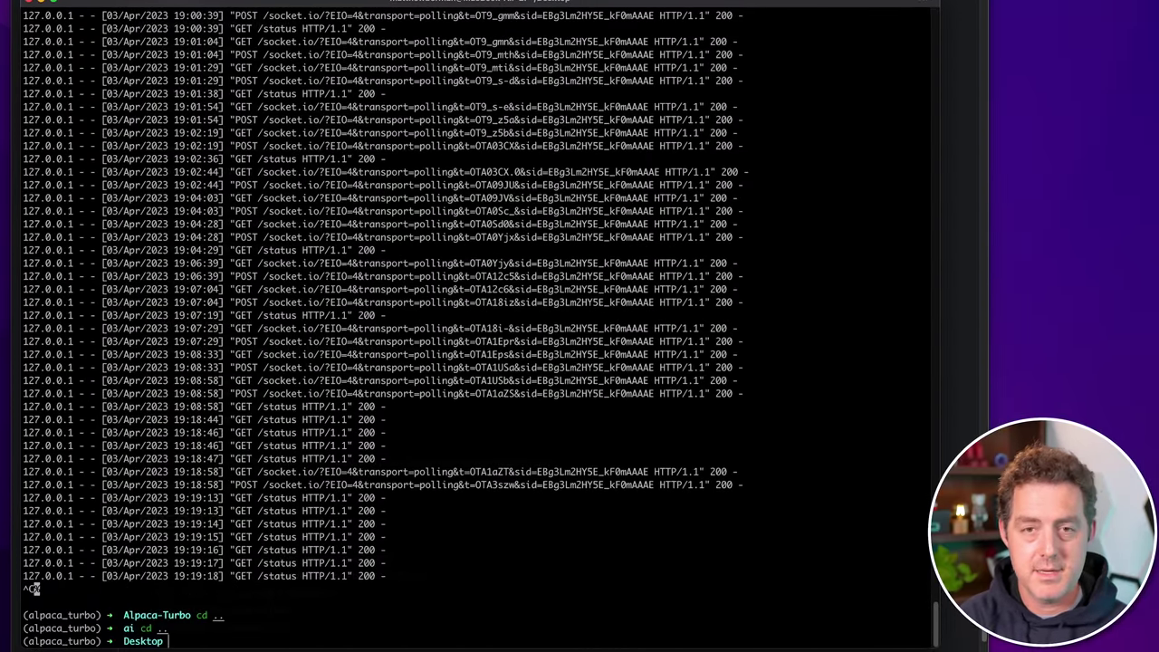
{"action": "type", "text": "ls"}
{"action": "key", "text": "Return"}
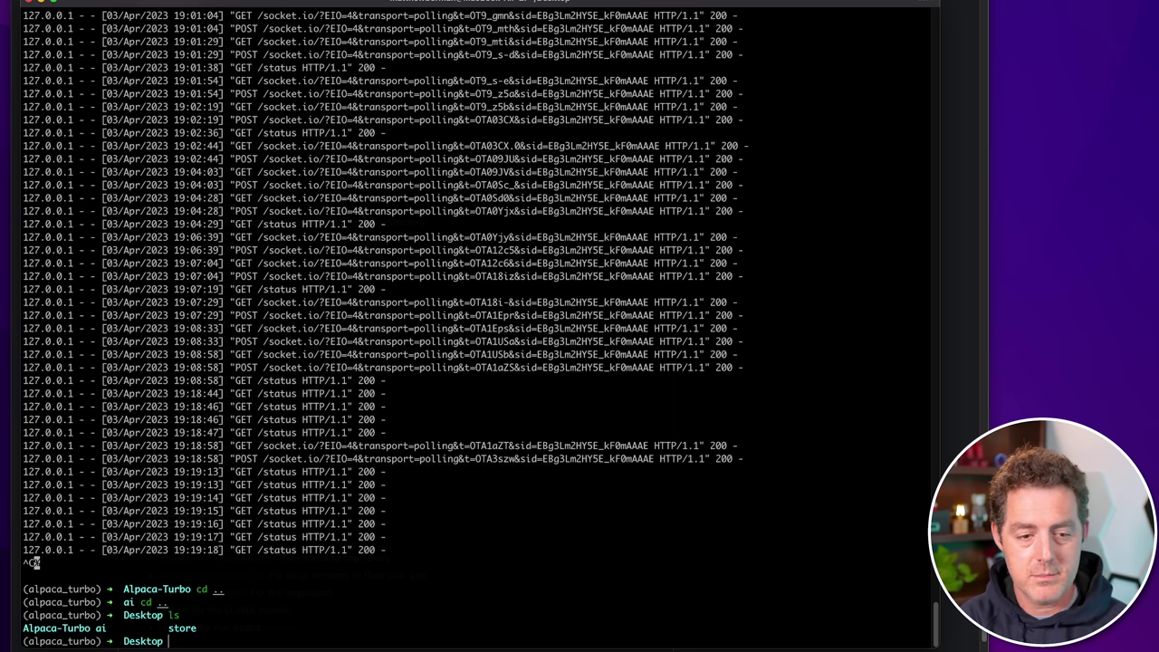
Change into the Alpaca-Turbo directory and run conda init
{"action": "type", "text": "alpa"}
{"action": "key", "text": "Tab"}
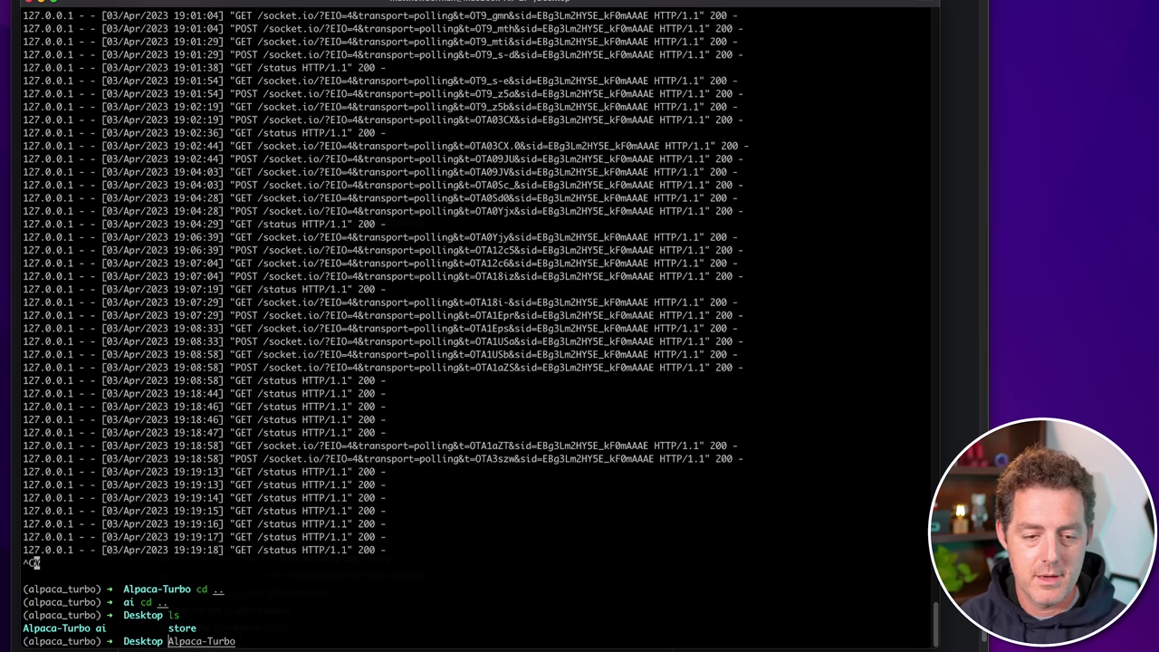
{"action": "type", "text": "cd"}
{"action": "key", "text": "Right"}
{"action": "key", "text": "Return"}
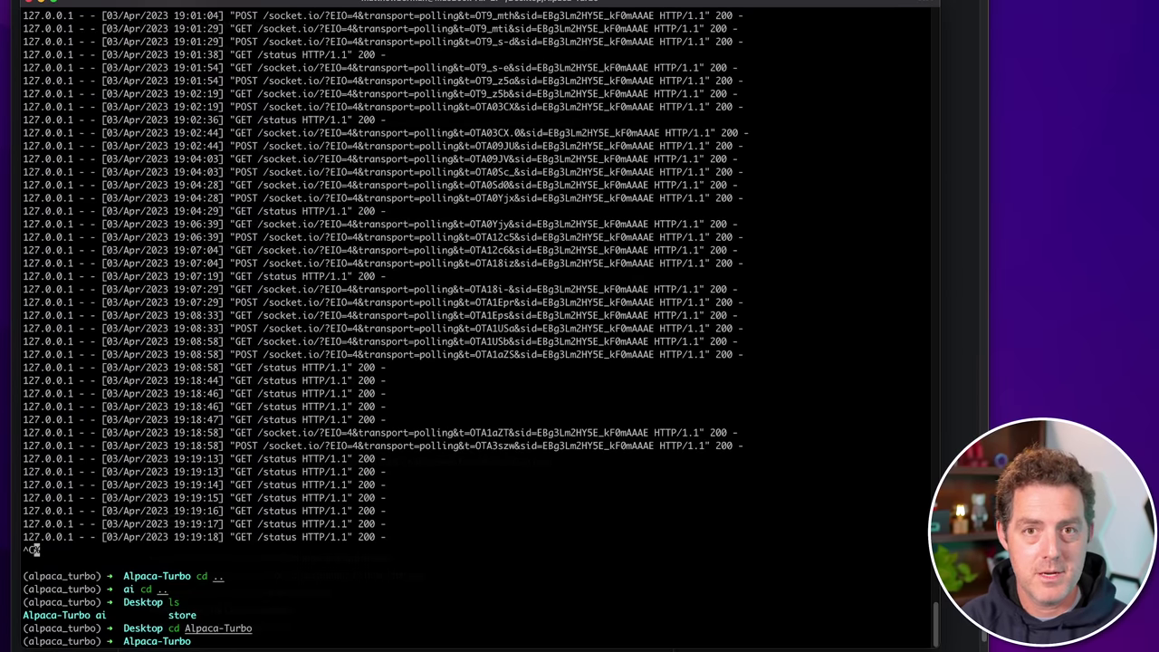
{"action": "type", "text": "conda init"}
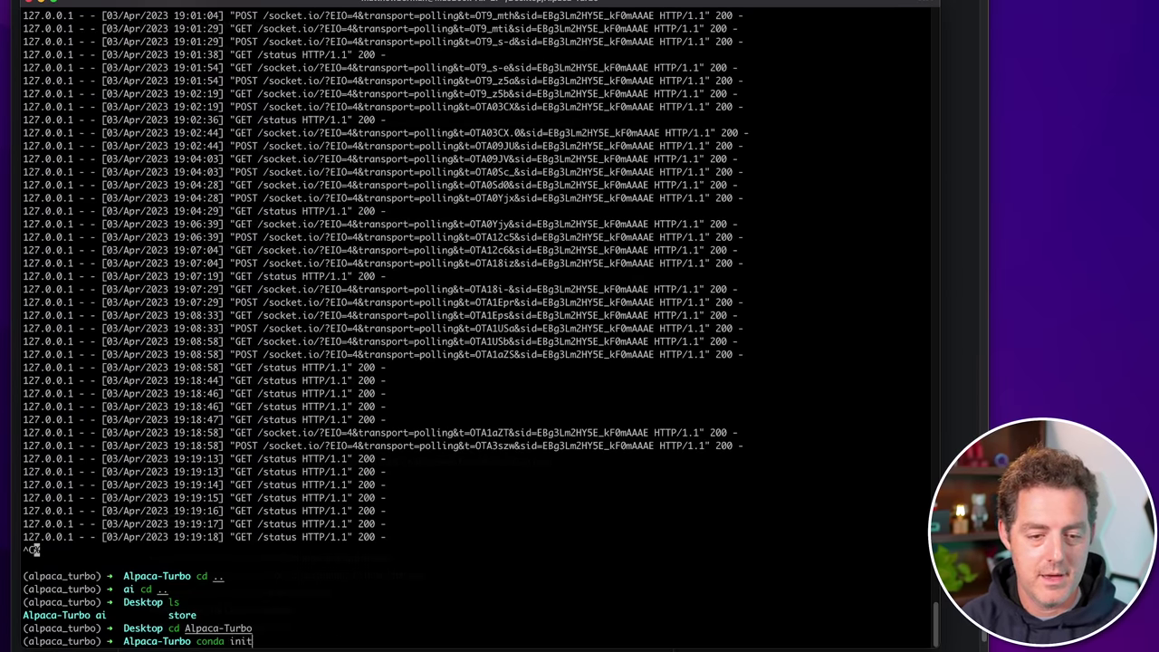
{"action": "key", "text": "Return"}
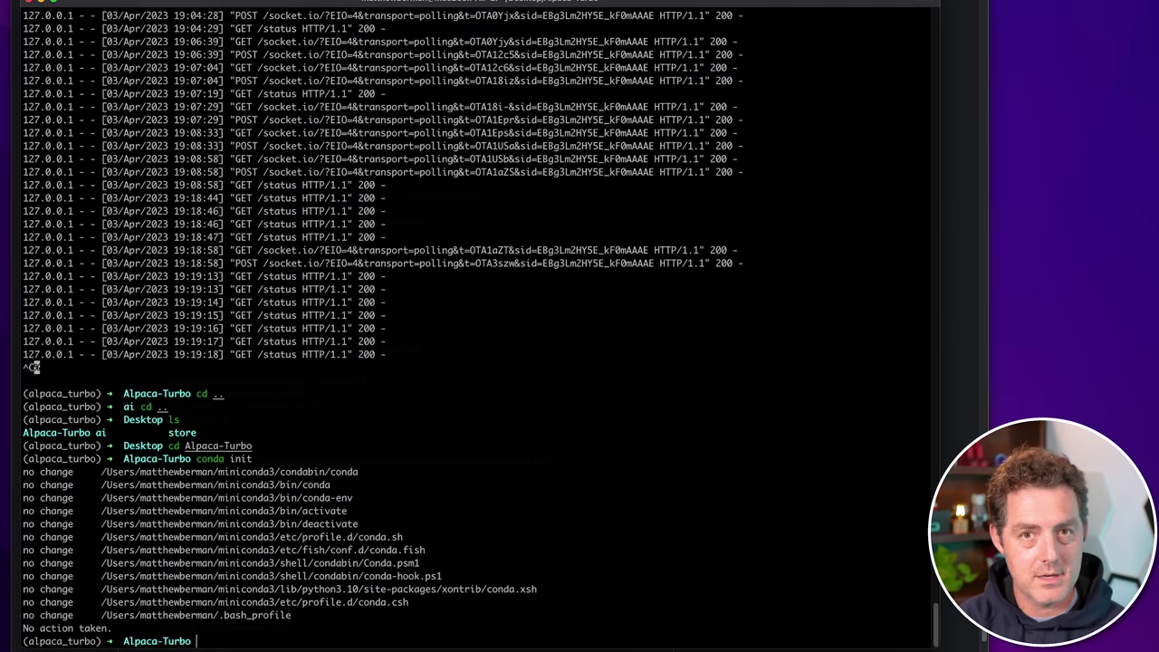
Copy the environment creation command from the README and run conda create -n alpaca_turbo python=3.8 -y in the terminal
{"action": "key", "text": "super+Tab"}
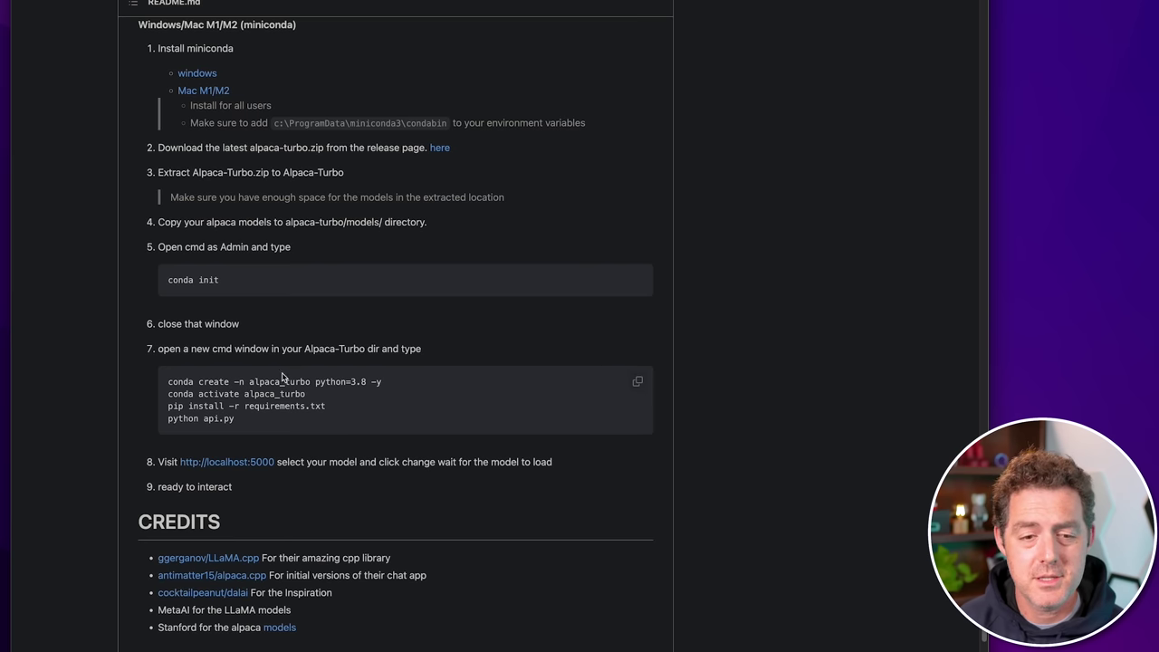
{"action": "left_click_drag", "start_coordinate": [166, 385], "coordinate": [383, 383]}
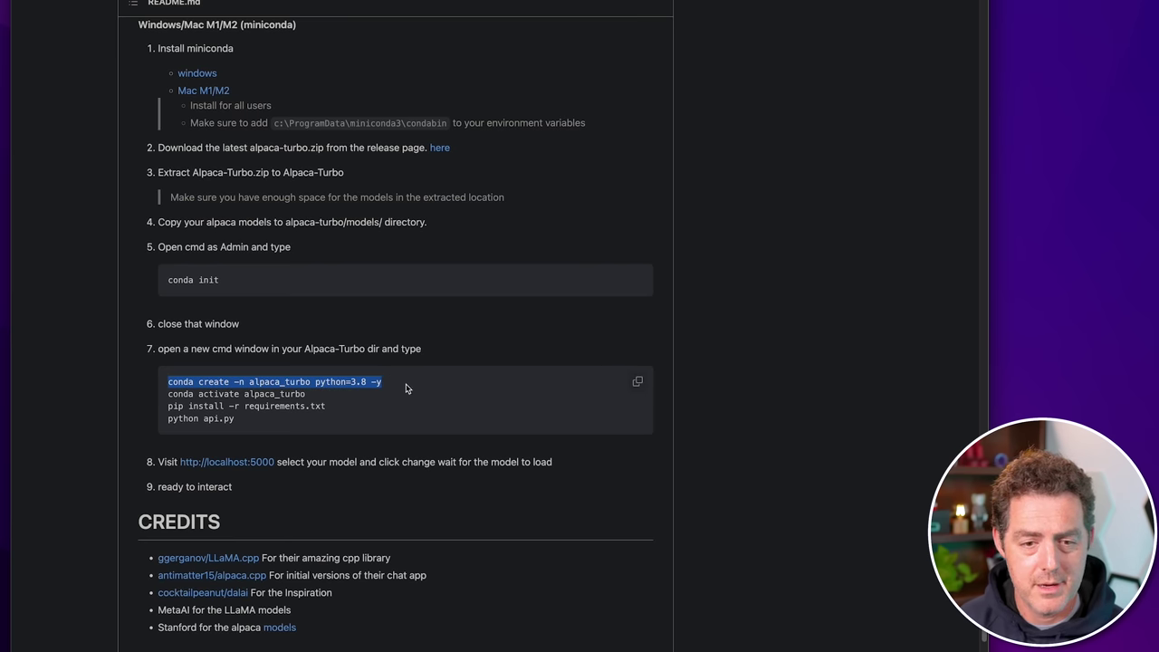
{"action": "key", "text": "super+Tab"}
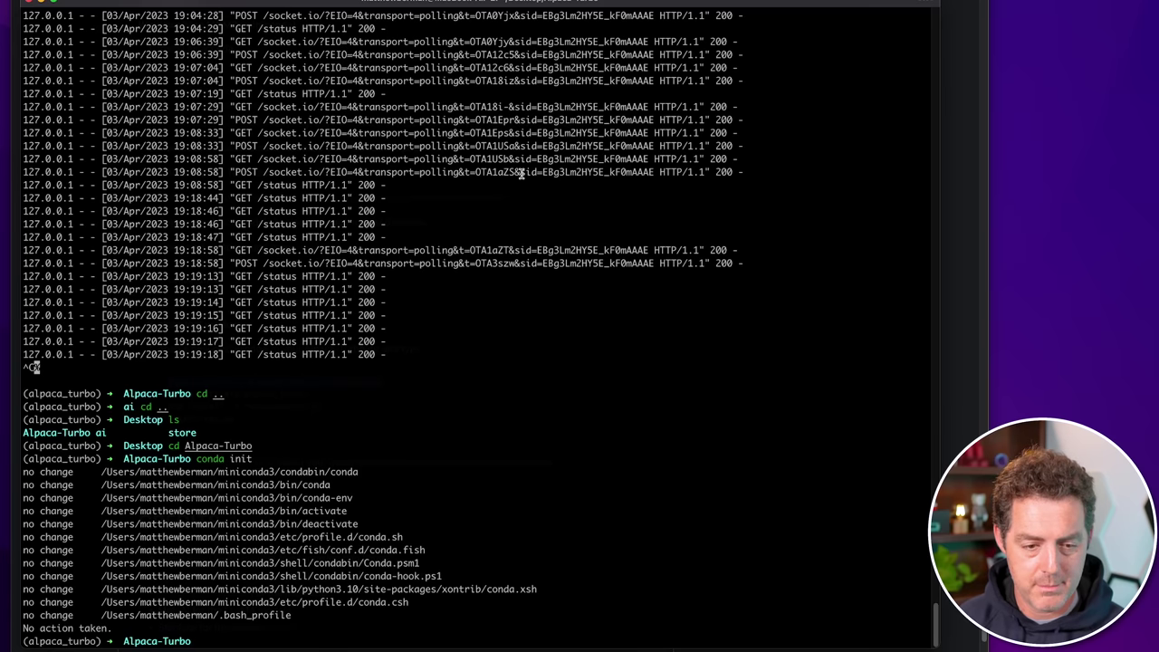
{"action": "key", "text": "super+v"}
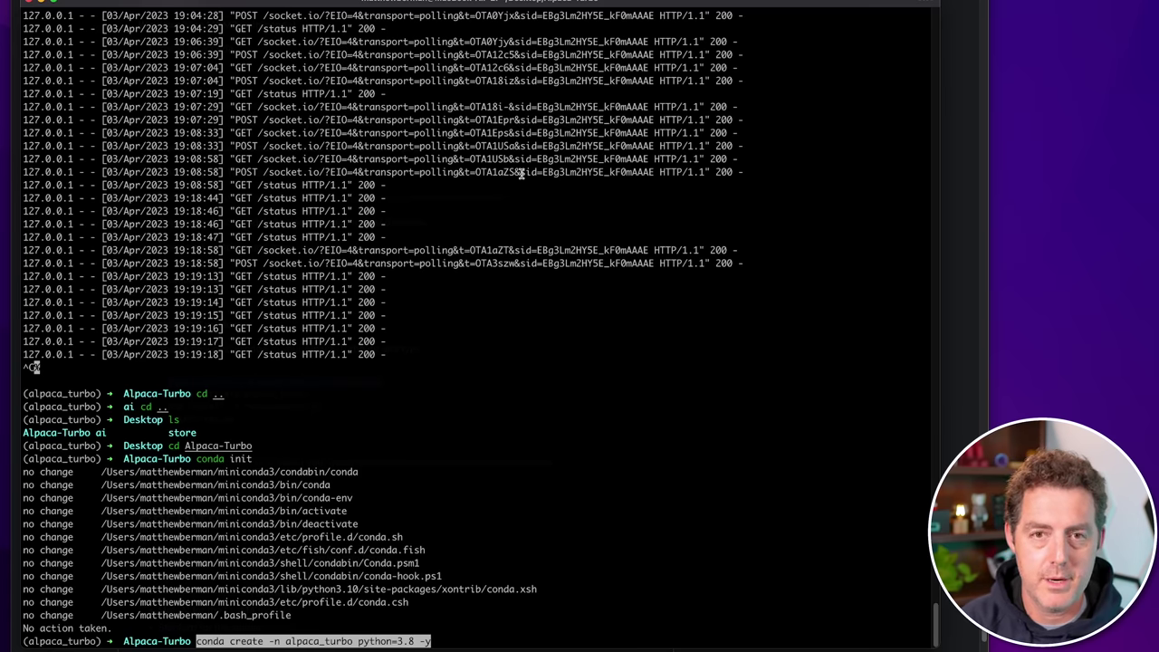
{"action": "key", "text": "Return"}
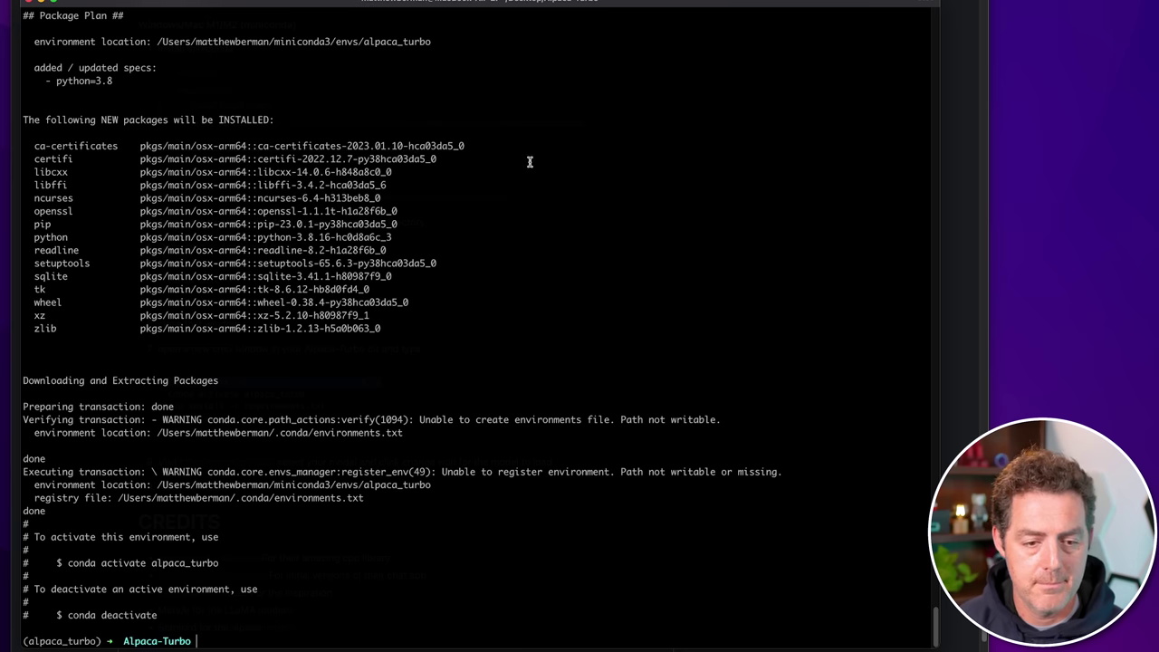
Copy conda activate alpaca_turbo from the README and run it in the terminal
{"action": "key", "text": "super+Tab"}
{"action": "left_click", "coordinate": [168, 396]}
{"action": "left_click_drag", "start_coordinate": [168, 393], "coordinate": [313, 398]}
{"action": "key", "text": "super+Tab"}
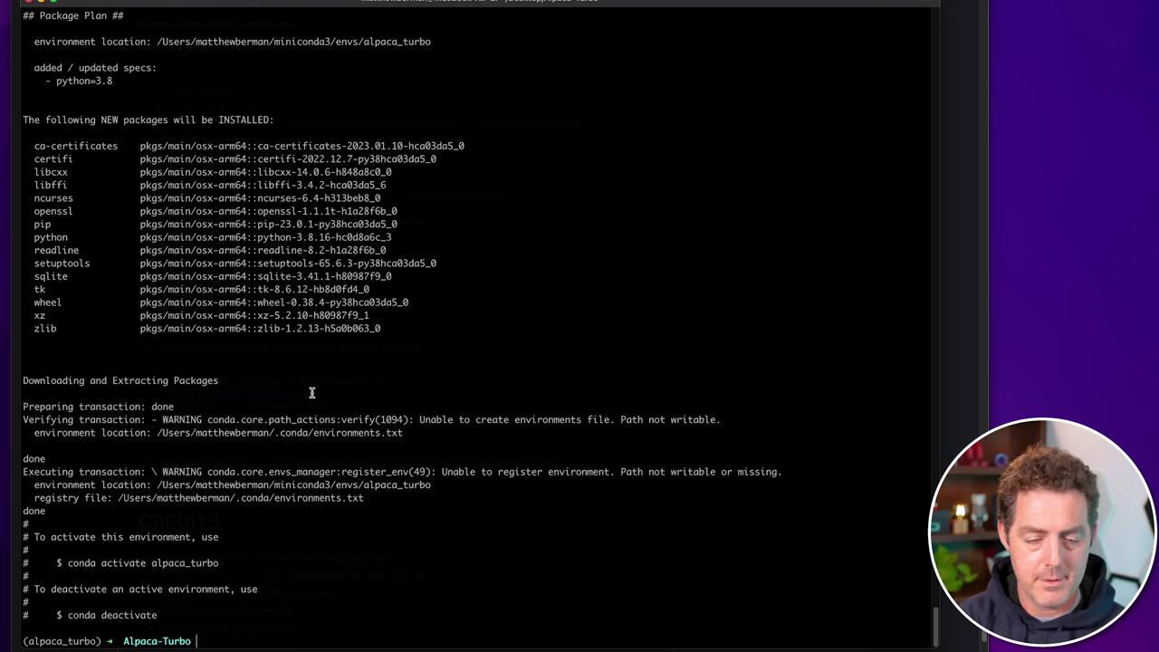
{"action": "key", "text": "super+v"}
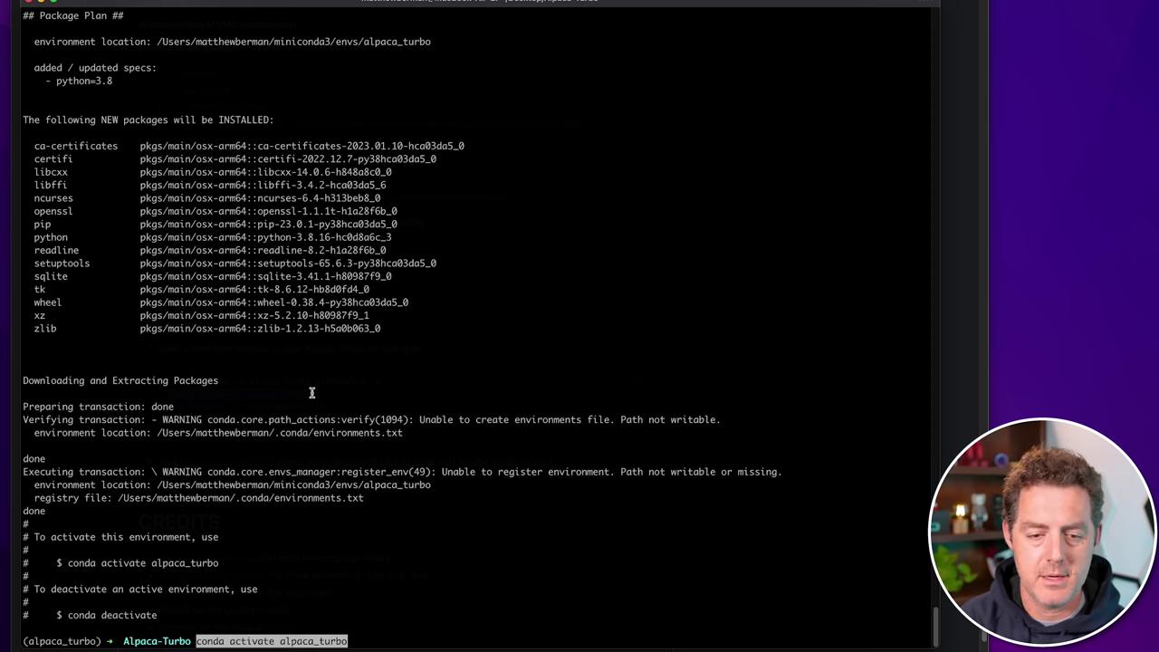
{"action": "key", "text": "Return"}
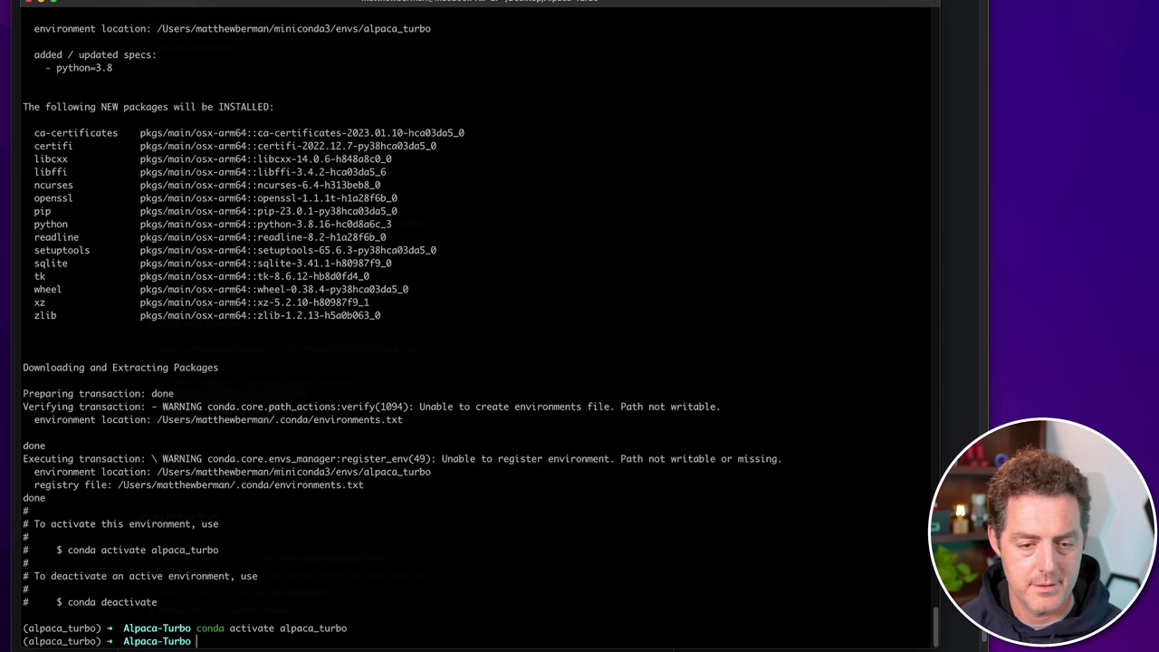
Copy pip install -r requirements.txt from the README, run it in the terminal and check the listed requirements
{"action": "key", "text": "super+Tab"}
{"action": "key", "text": "super+Tab"}
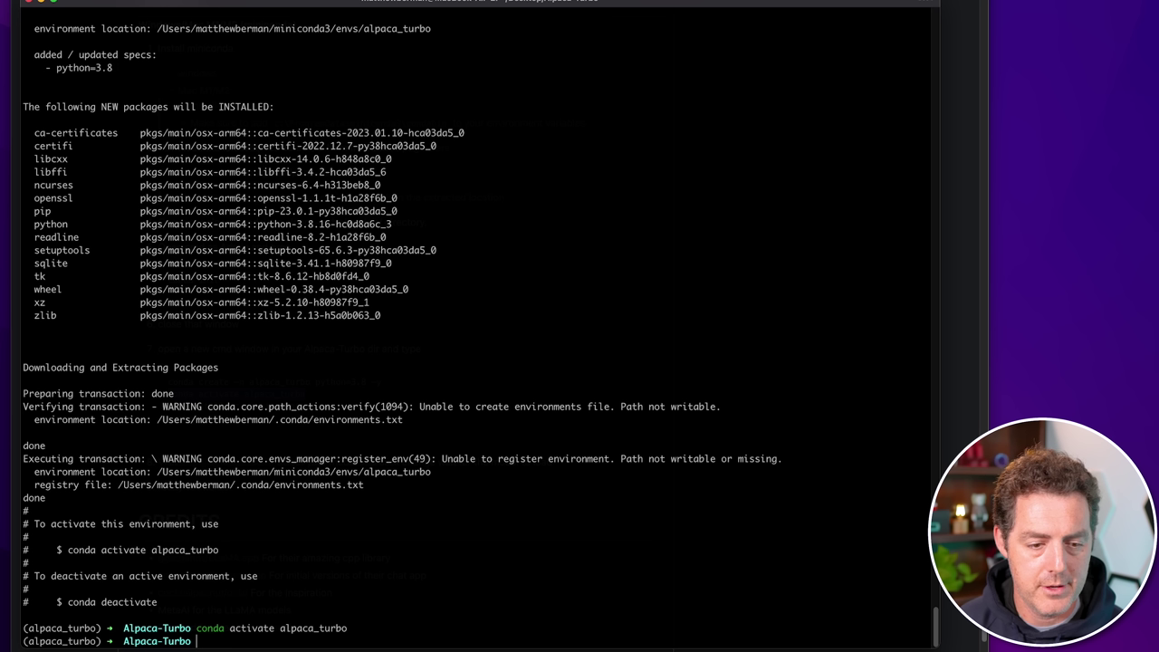
{"action": "key", "text": "super+Tab"}
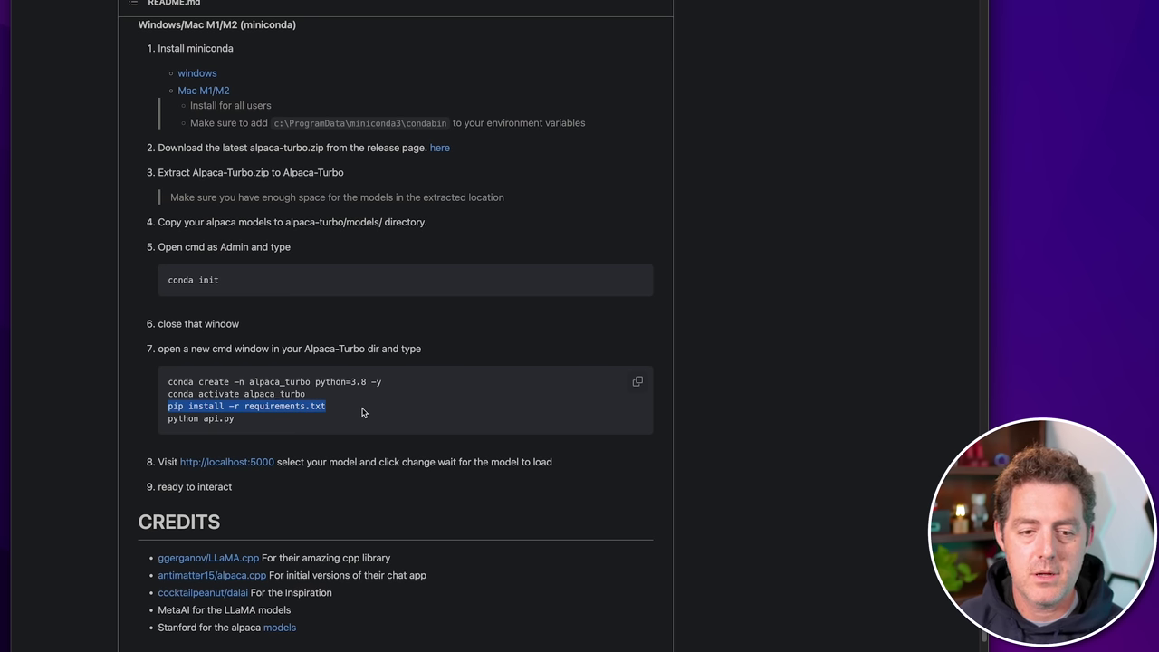
{"action": "key", "text": "super+Tab"}
{"action": "type", "text": "pip install -r requirements.txt"}
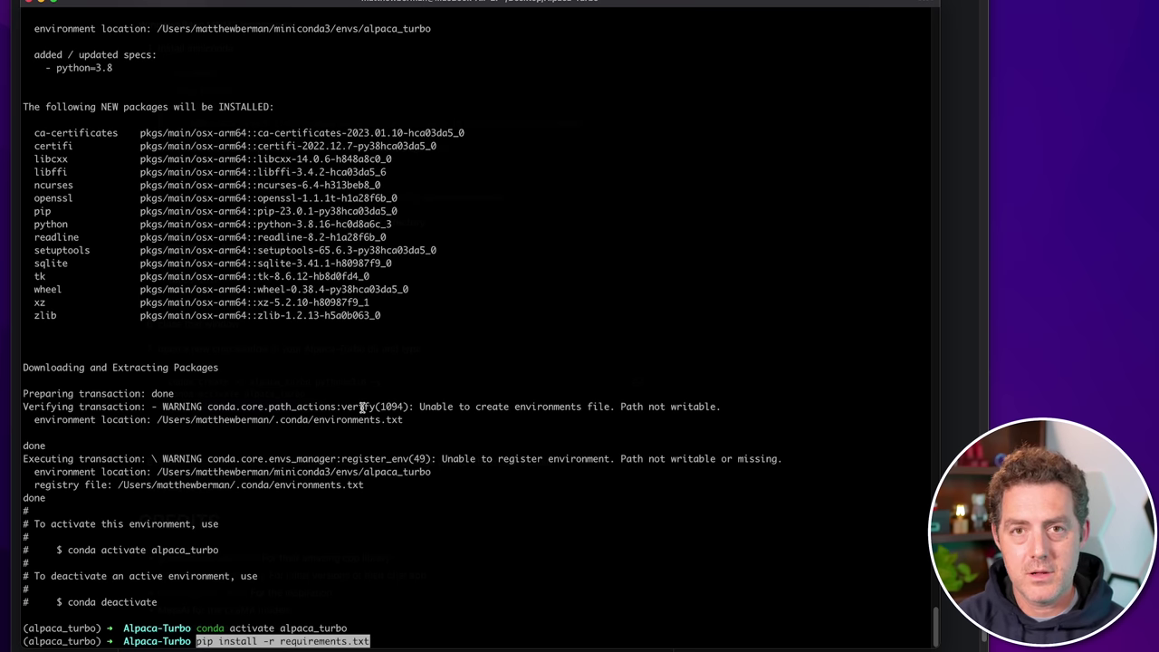
{"action": "key", "text": "Return"}
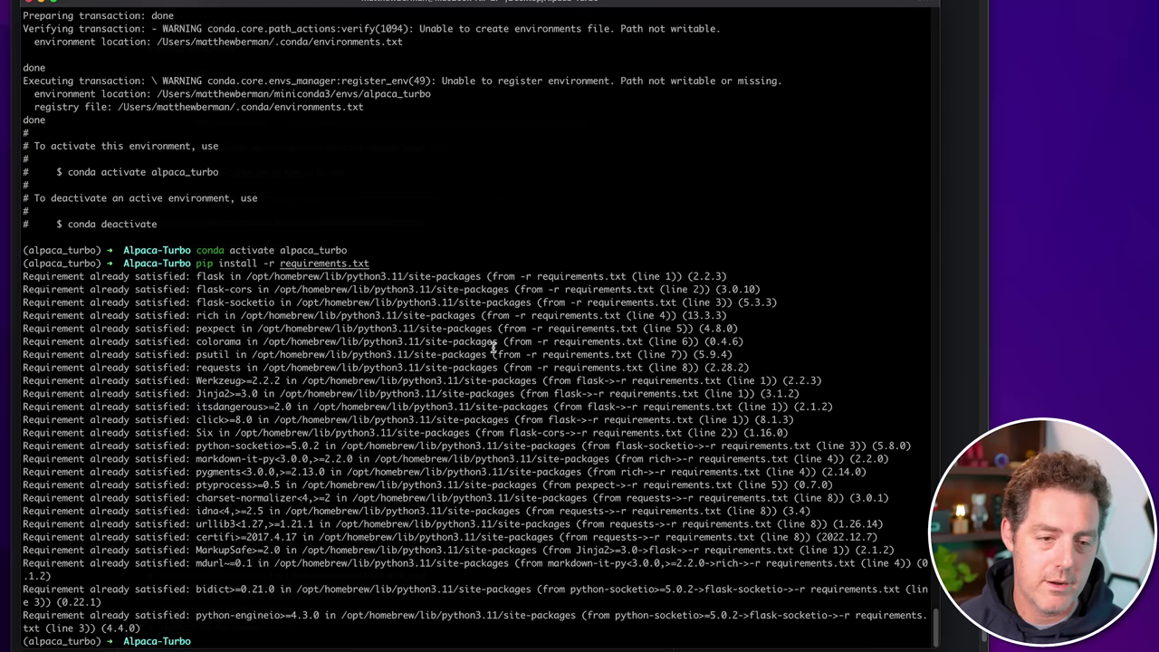
{"action": "left_click_drag", "start_coordinate": [69, 277], "coordinate": [197, 351]}
{"action": "left_click", "coordinate": [367, 474]}
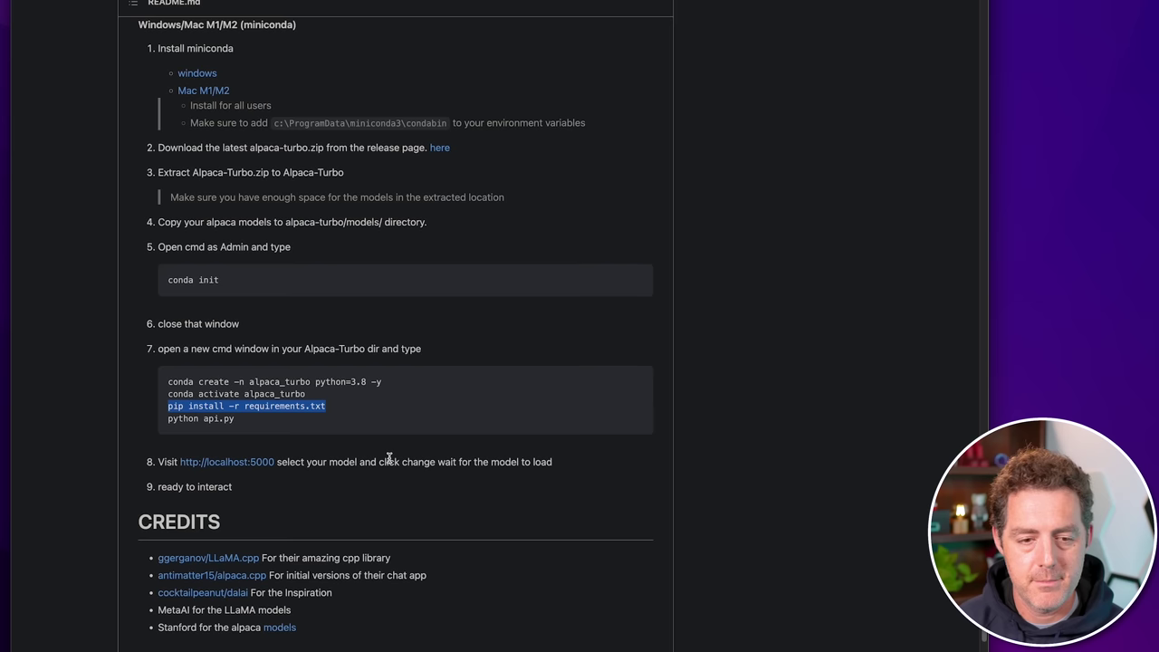
Copy python api.py from the README and run it in the terminal to start the server
{"action": "key", "text": "super+Tab"}
{"action": "left_click_drag", "start_coordinate": [164, 422], "coordinate": [261, 424]}
{"action": "key", "text": "super+c"}
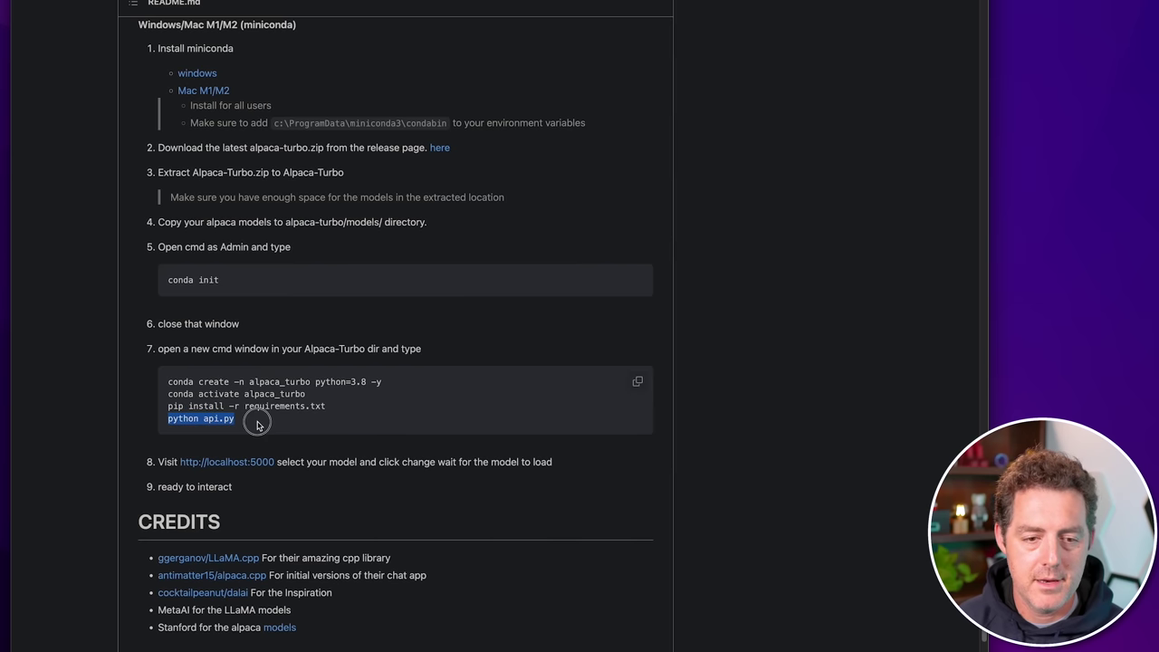
{"action": "key", "text": "super+Tab"}
{"action": "key", "text": "super+v"}
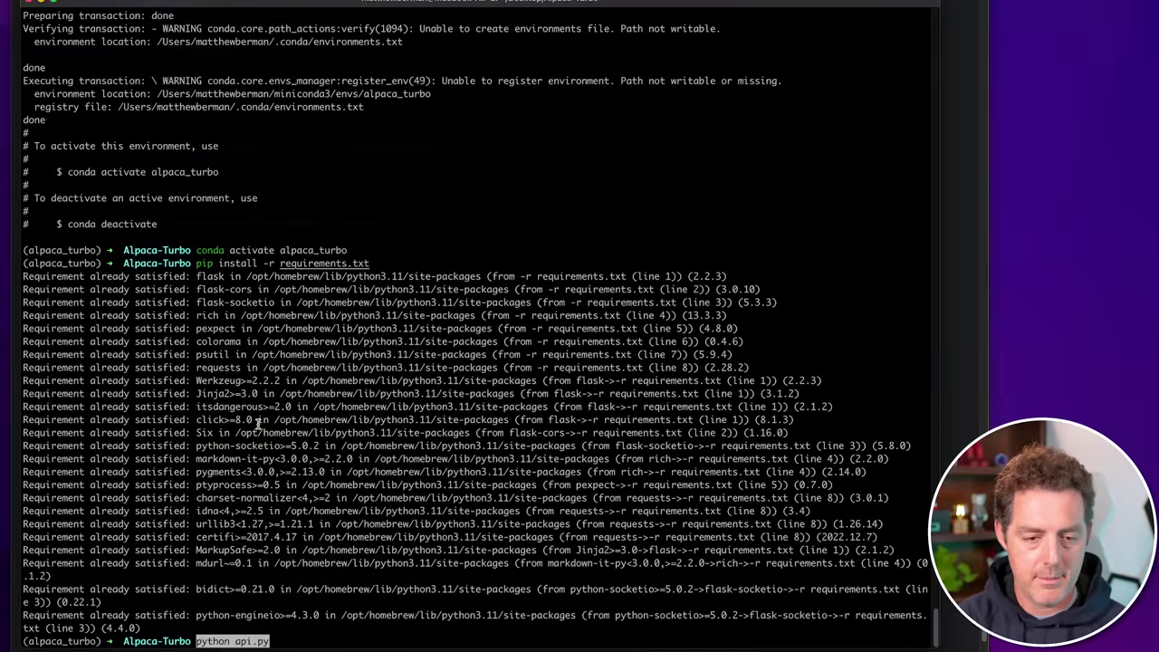
{"action": "key", "text": "Return"}
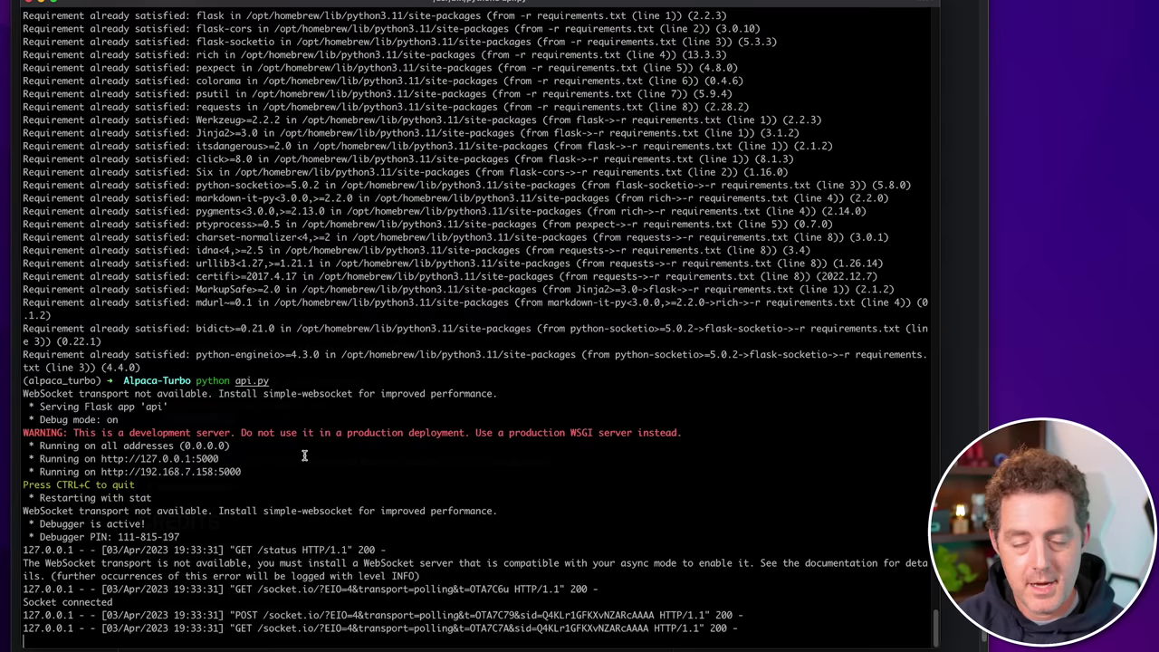
Open System Settings, search for "airplay", check the AirPlay Receiver setting and close the window
{"action": "mouse_move", "coordinate": [780, 645]}
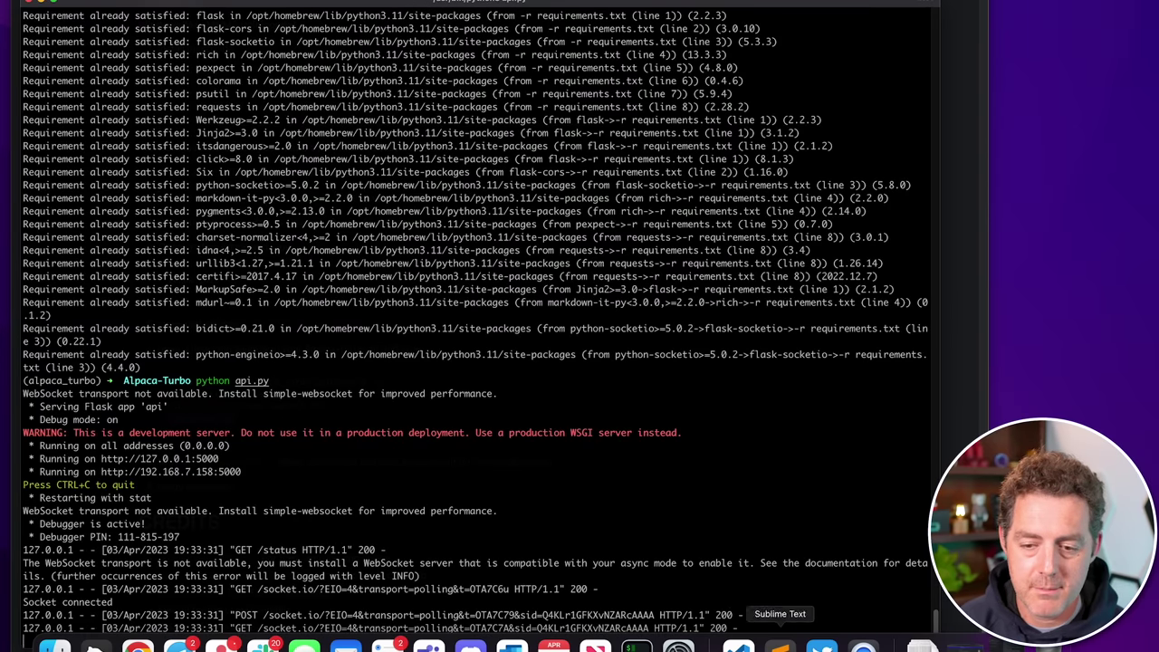
{"action": "left_click", "coordinate": [679, 647]}
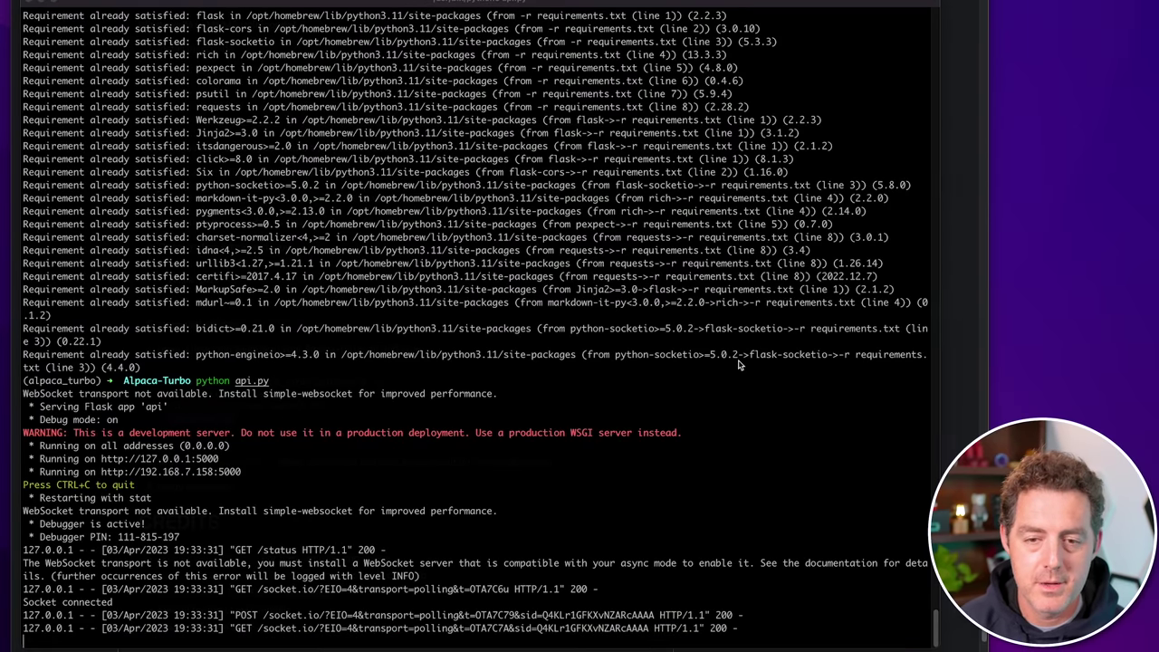
{"action": "left_click_drag", "start_coordinate": [878, 71], "coordinate": [620, 74]}
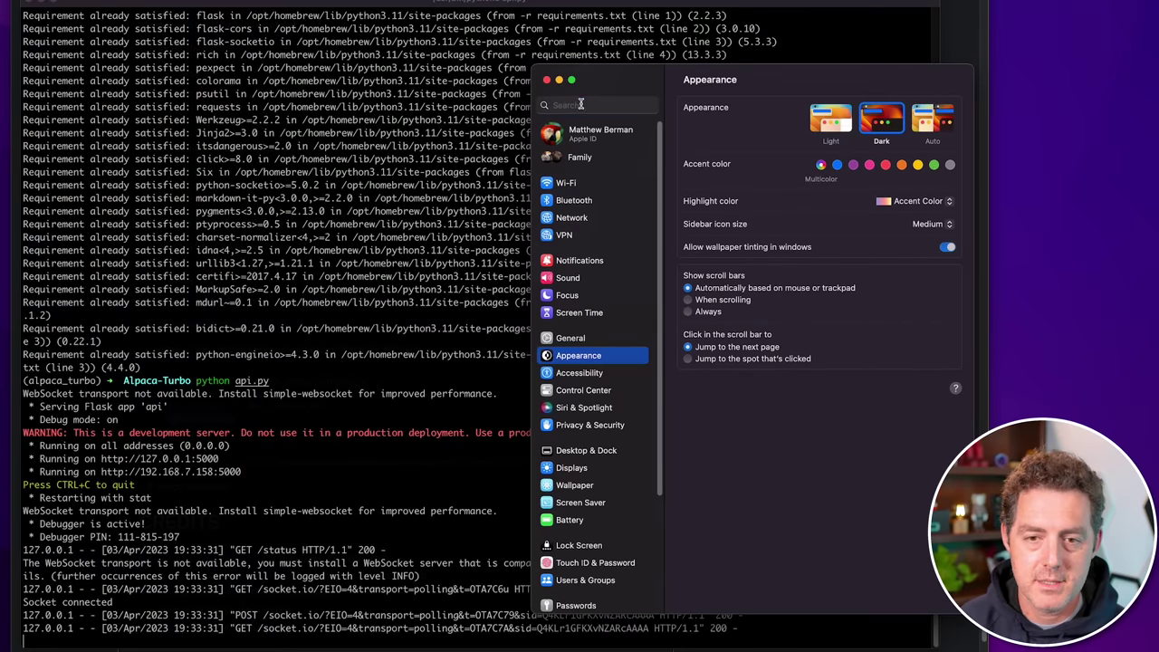
{"action": "left_click", "coordinate": [581, 105]}
{"action": "type", "text": "airplay"}
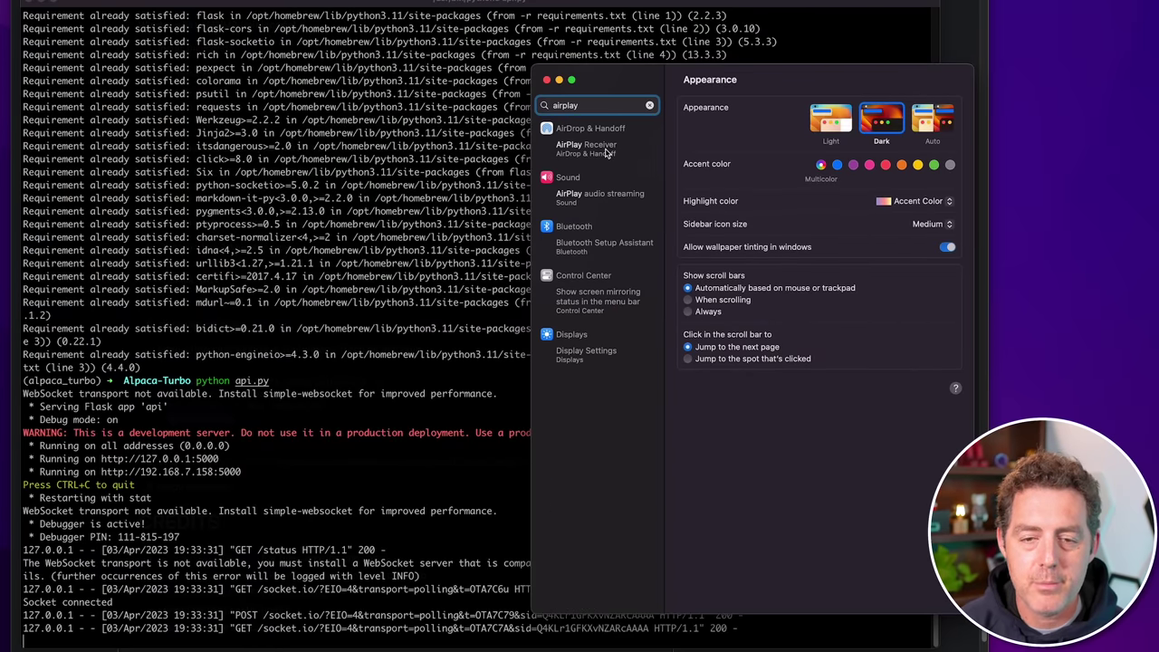
{"action": "left_click", "coordinate": [605, 150]}
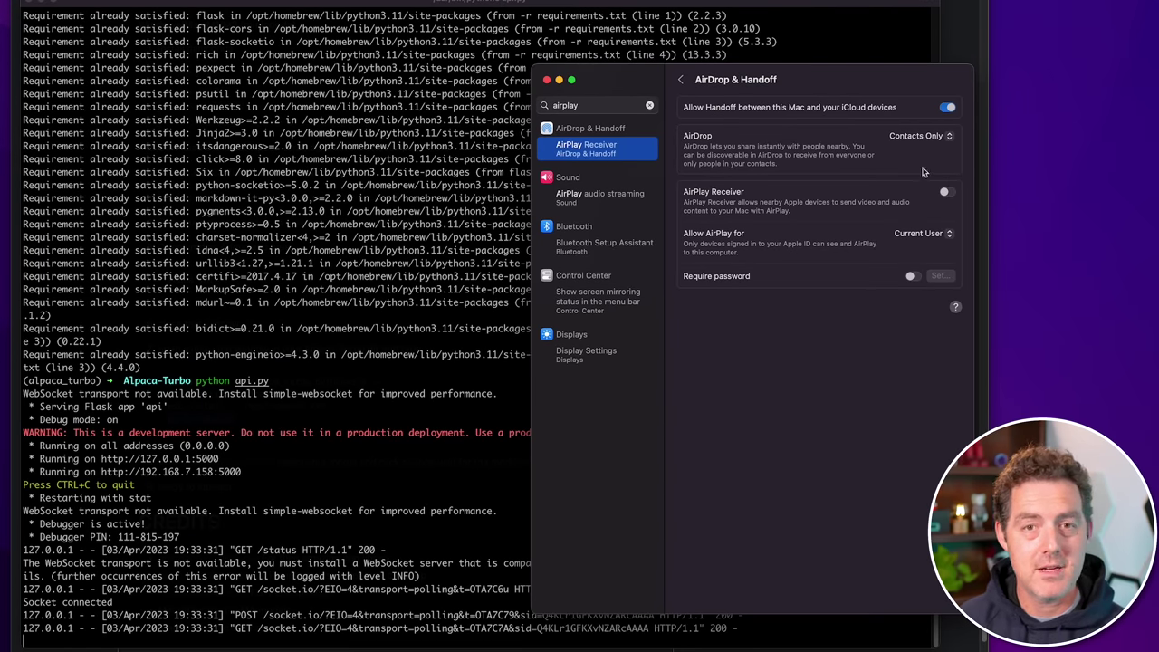
{"action": "left_click", "coordinate": [548, 80]}
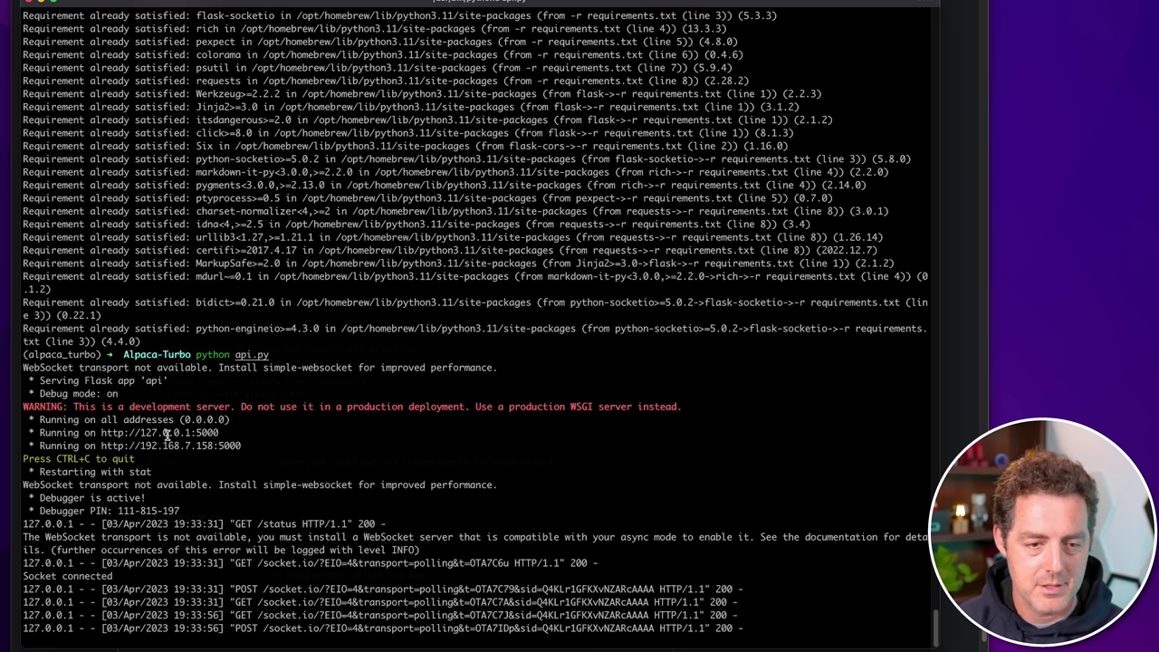
{"action": "left_click_drag", "start_coordinate": [103, 433], "coordinate": [231, 433]}
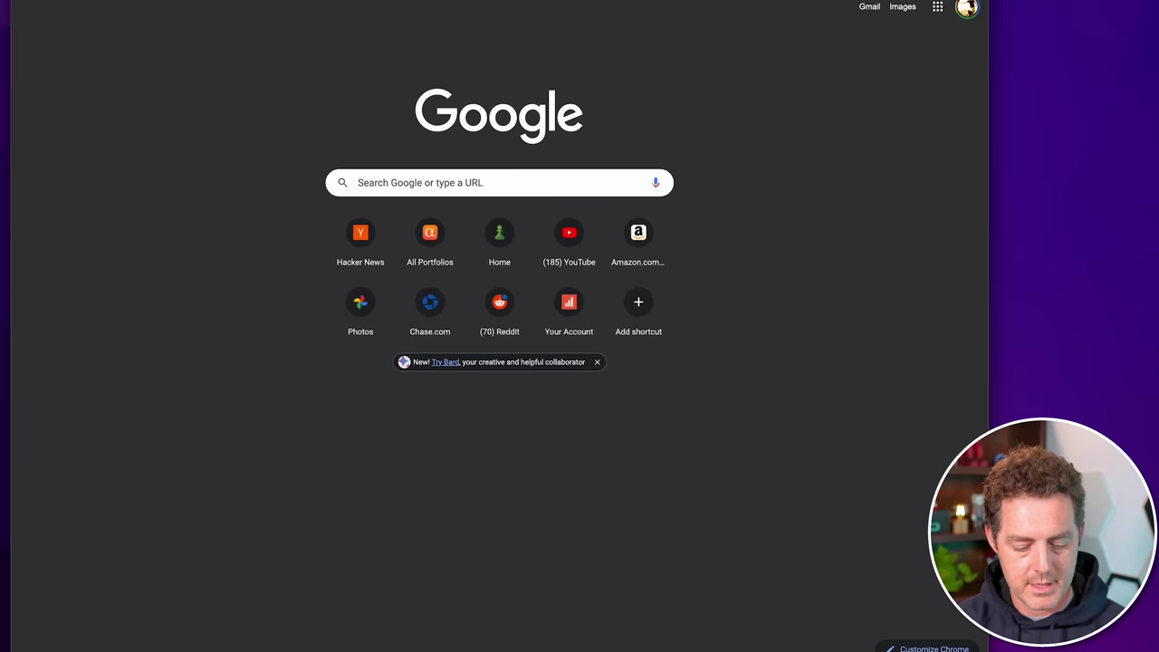
{"action": "type", "text": "http://127.0.0.1:5000"}
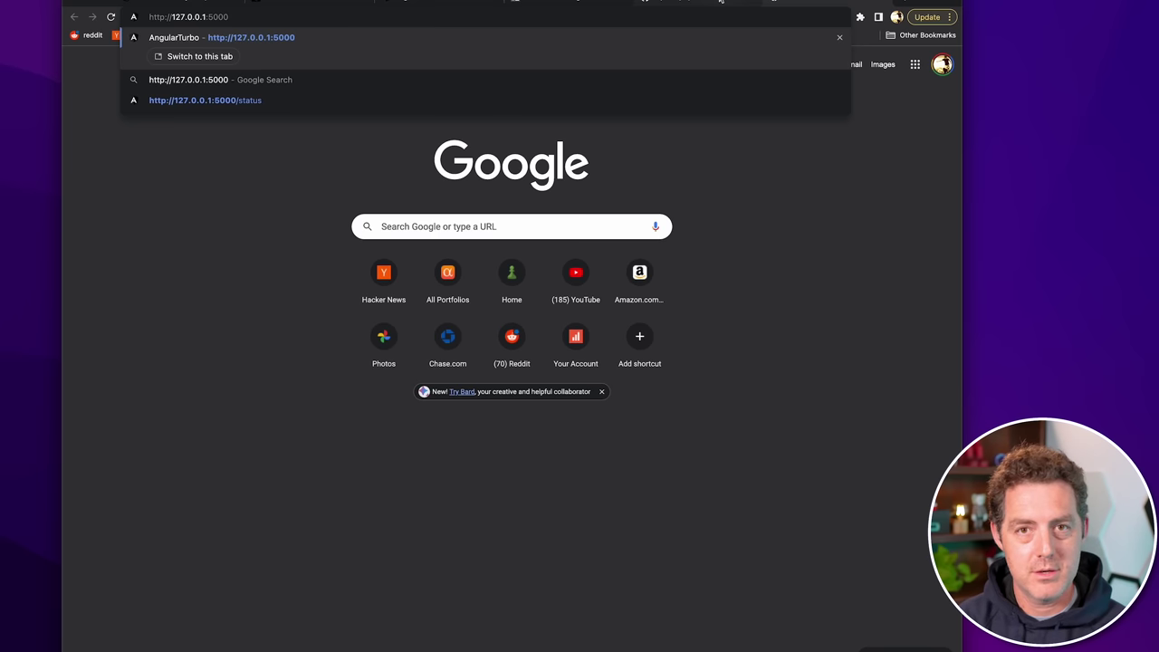
{"action": "key", "text": "Return"}
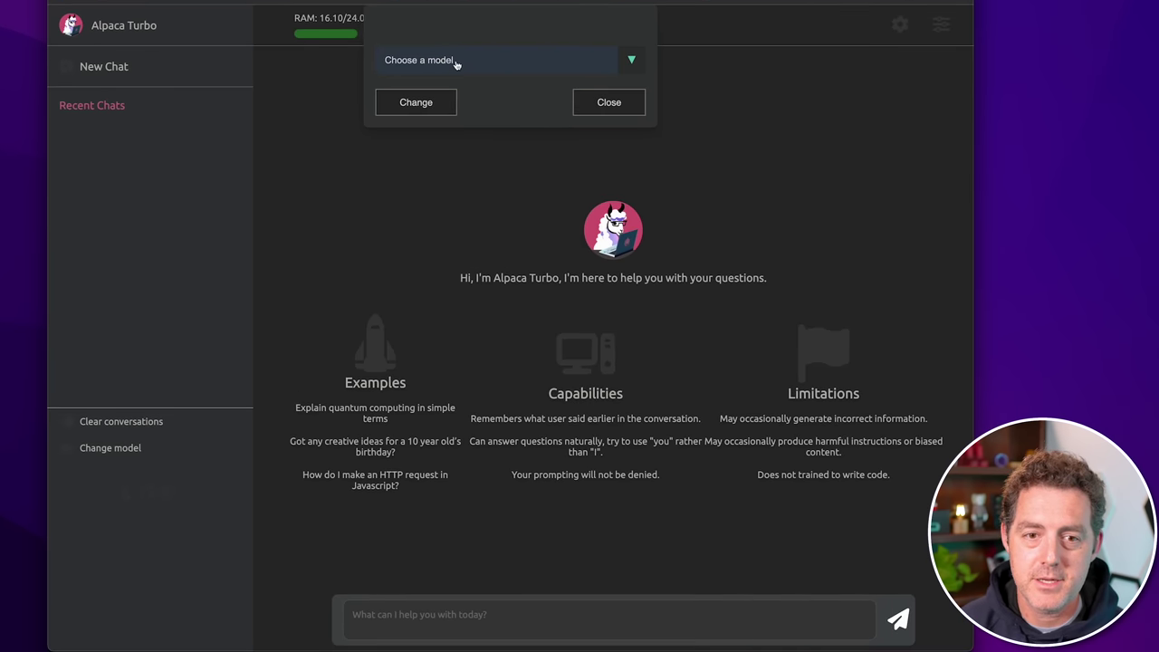
Load the model models/ggml-model-q4_1.bin in Alpaca Turbo and close the model dialog
{"action": "left_click", "coordinate": [457, 63]}
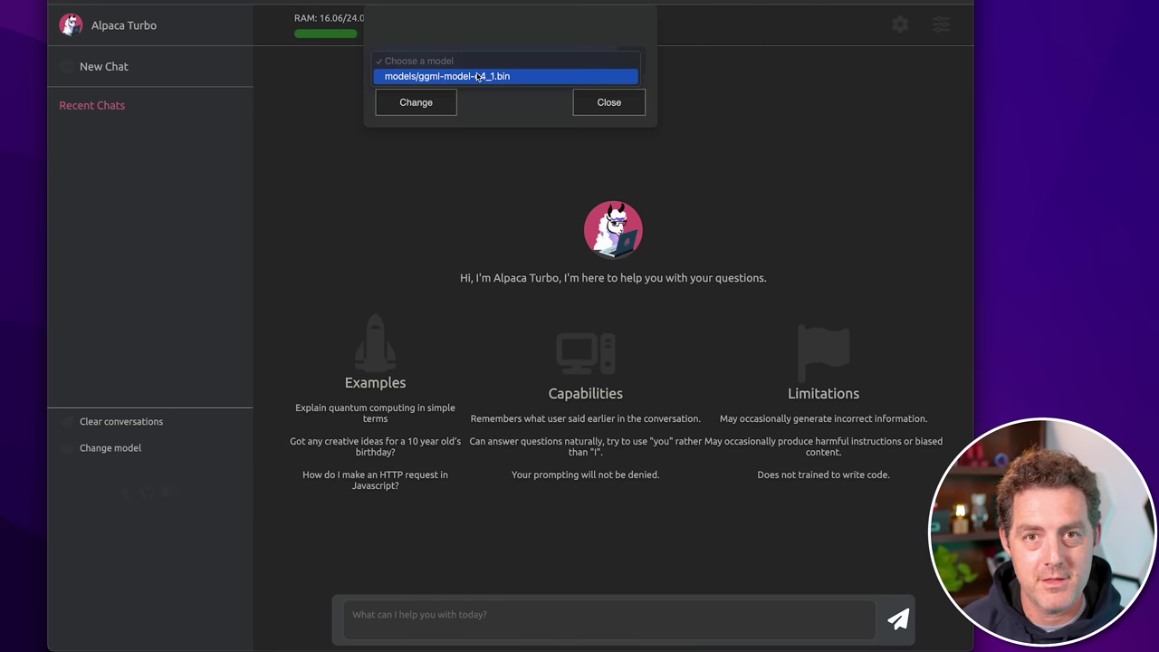
{"action": "left_click", "coordinate": [479, 77]}
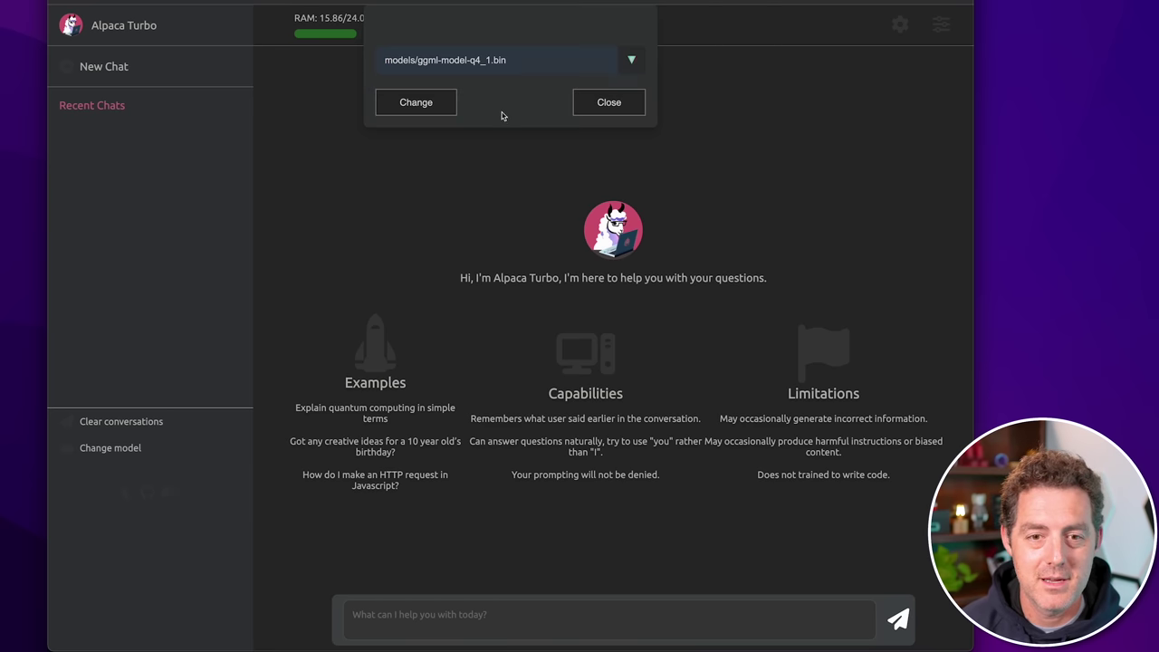
{"action": "left_click", "coordinate": [422, 105]}
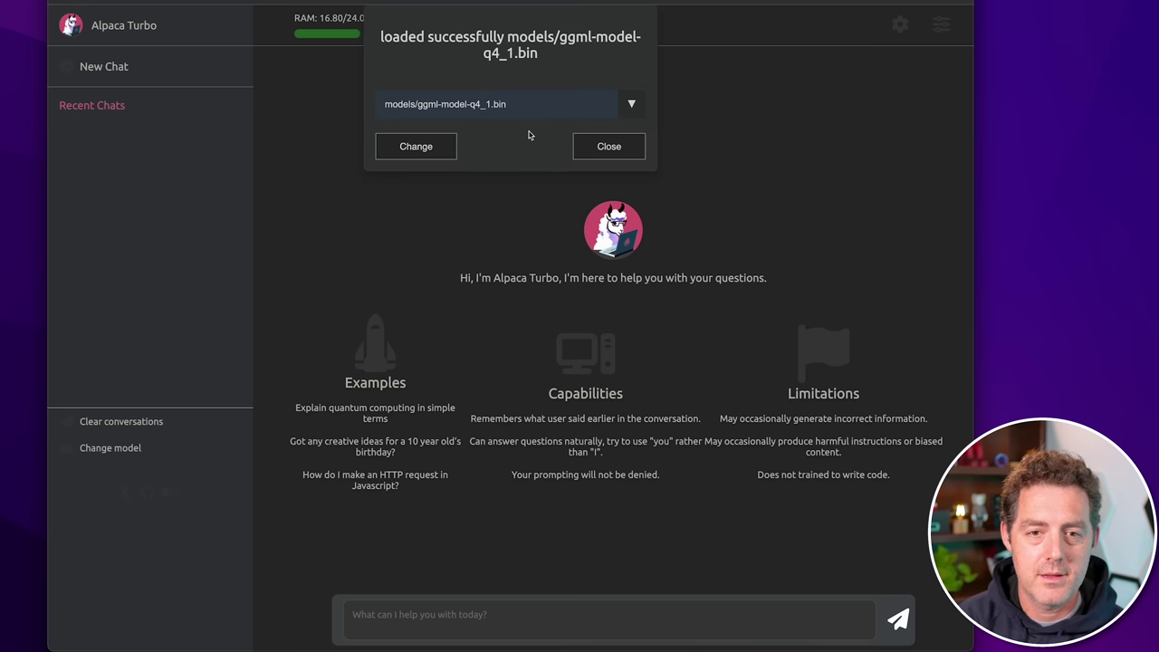
{"action": "left_click", "coordinate": [608, 154]}
{"action": "left_click", "coordinate": [429, 614]}
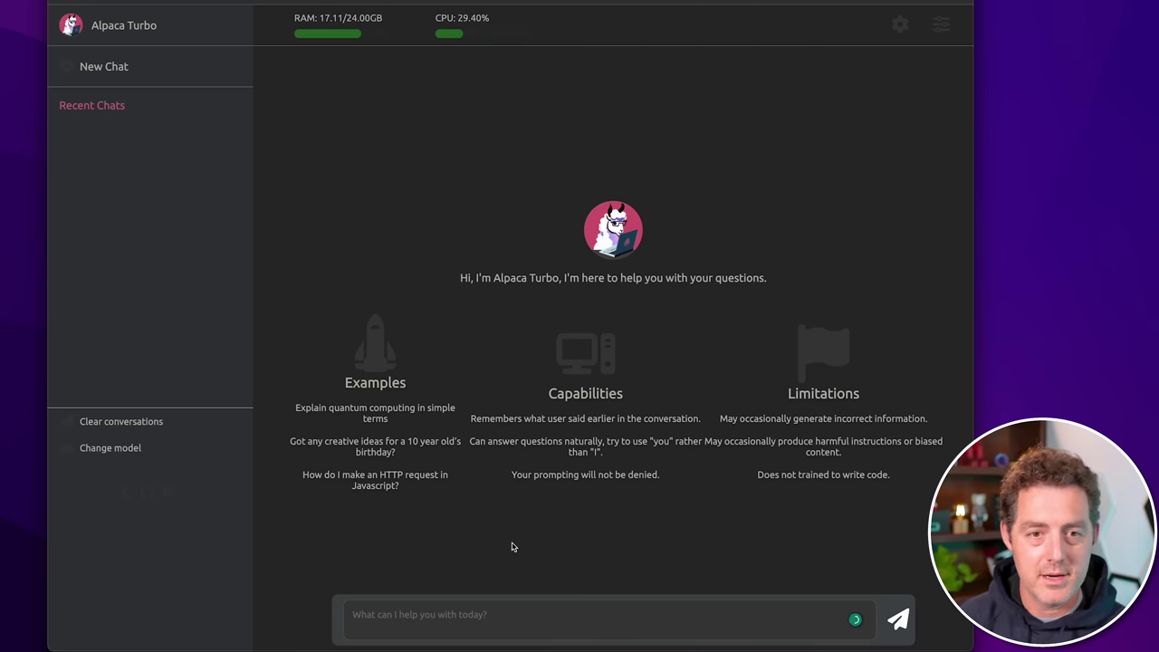
Examine the RAM and CPU usage readouts above the chat area
{"action": "left_click_drag", "start_coordinate": [297, 18], "coordinate": [321, 20]}
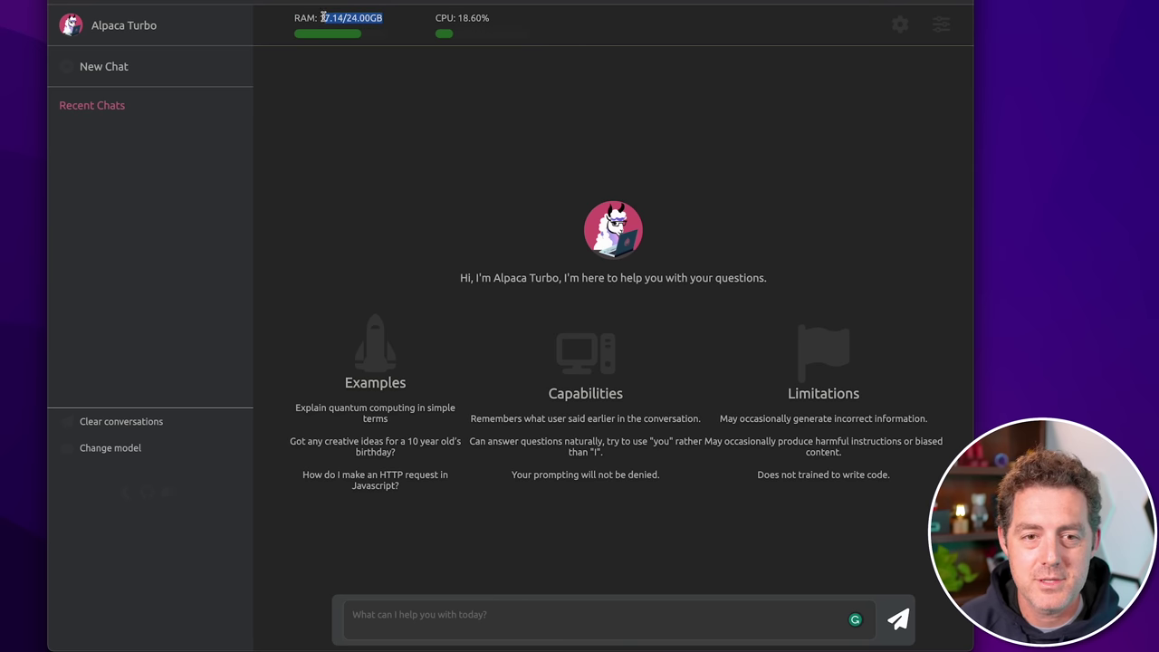
{"action": "left_click", "coordinate": [357, 20]}
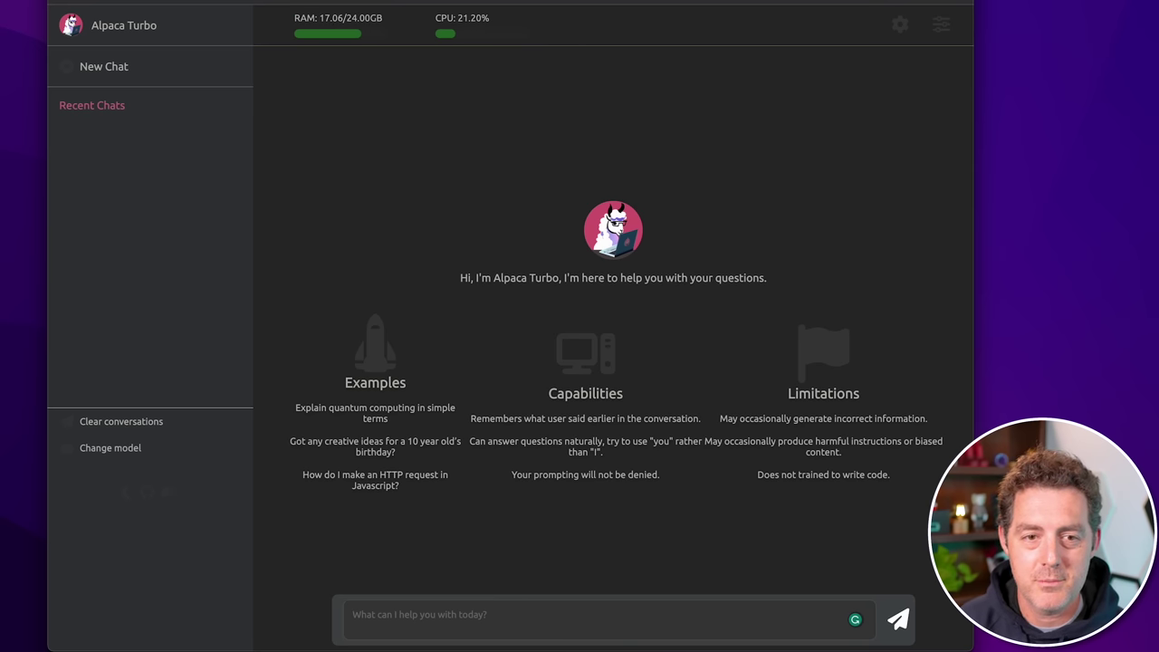
{"action": "left_click_drag", "start_coordinate": [425, 25], "coordinate": [458, 18]}
{"action": "left_click", "coordinate": [473, 70]}
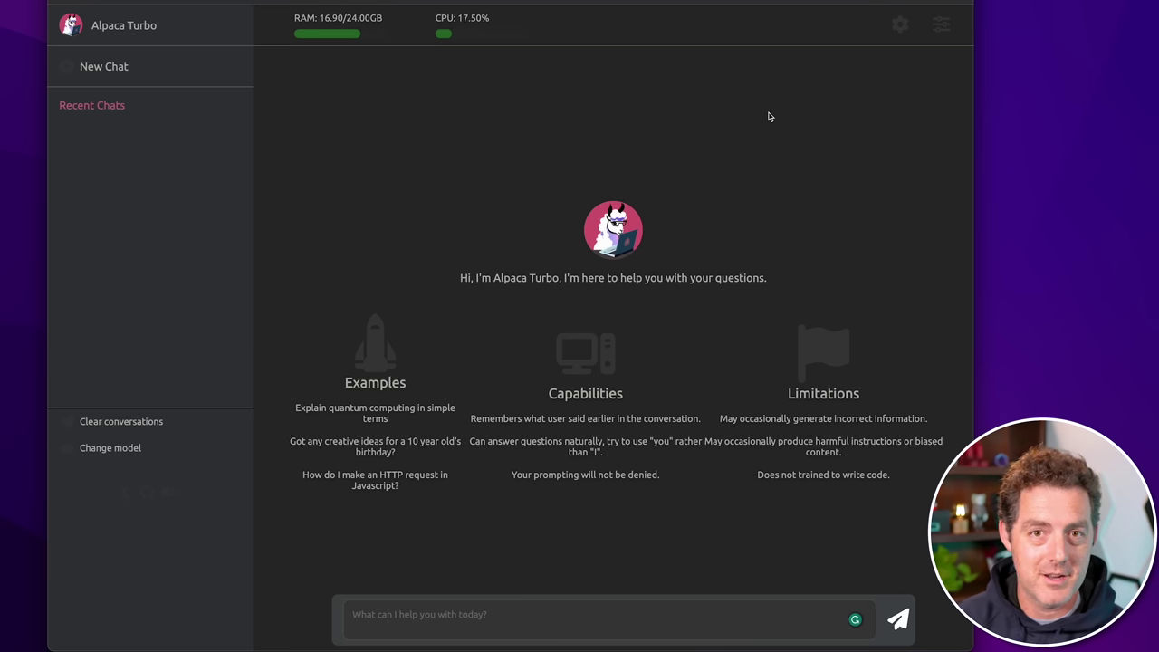
Send the chat prompt "what day is after friday?" to the loaded model
{"action": "left_click", "coordinate": [364, 616]}
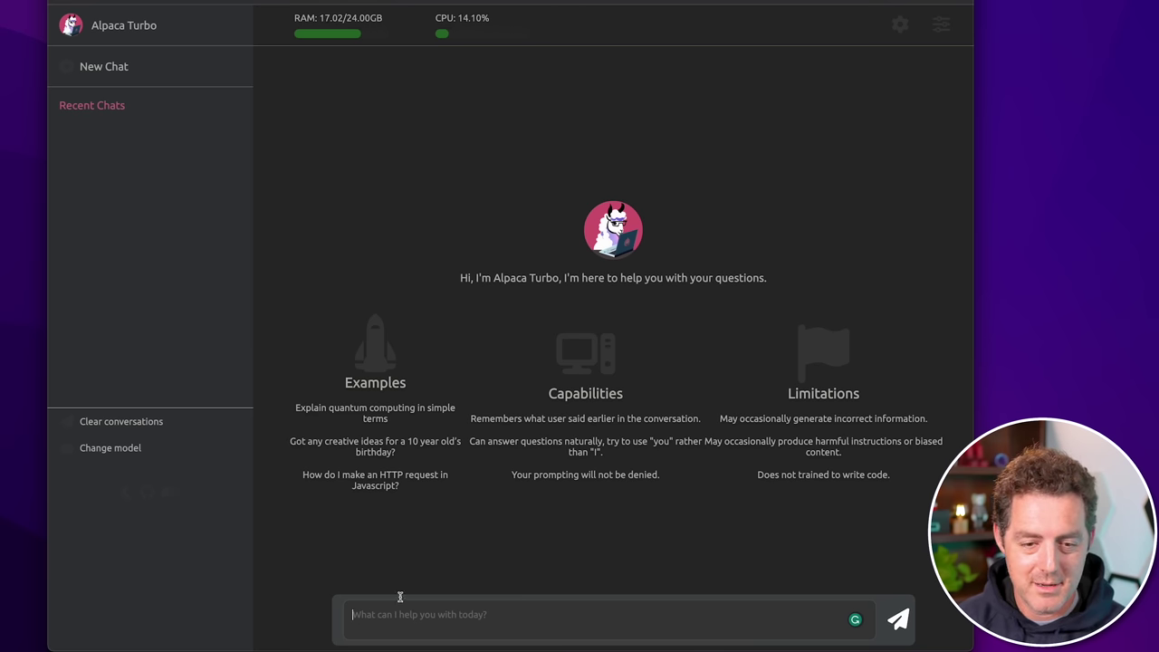
{"action": "type", "text": "what day"}
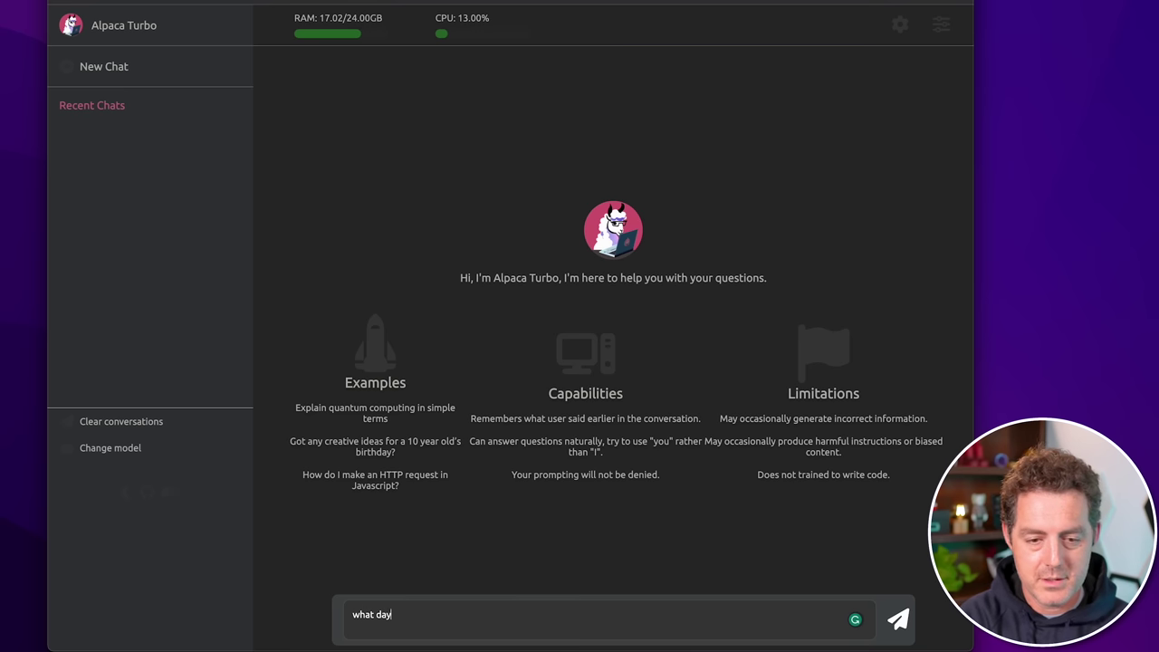
{"action": "type", "text": " is after friday?"}
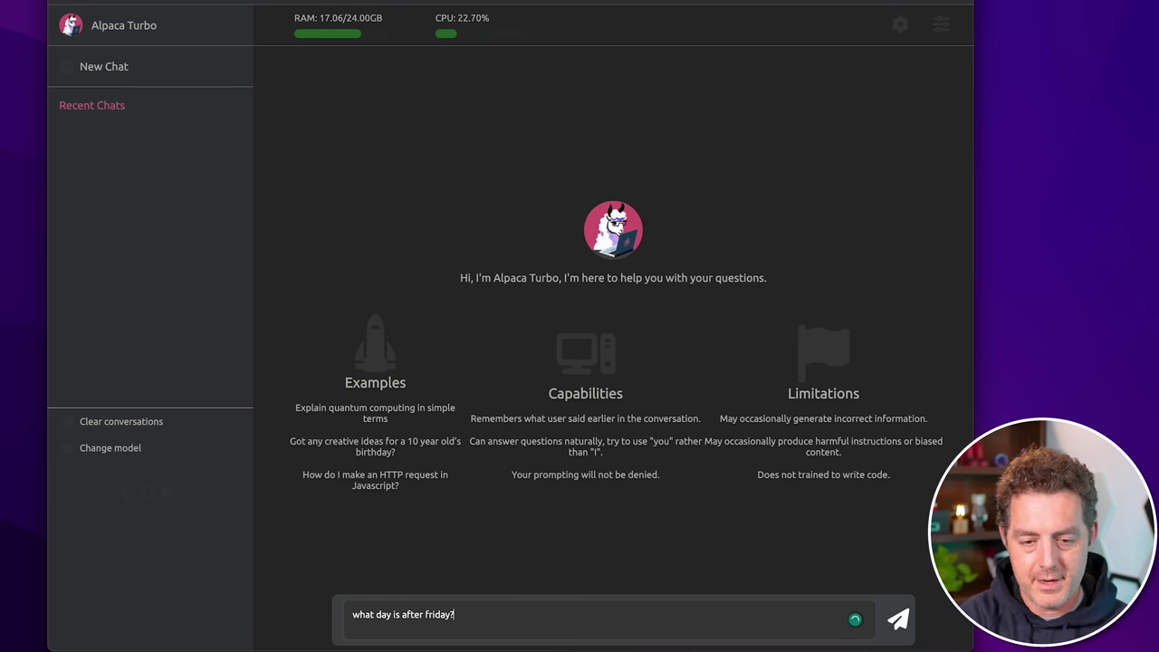
{"action": "key", "text": "Return"}
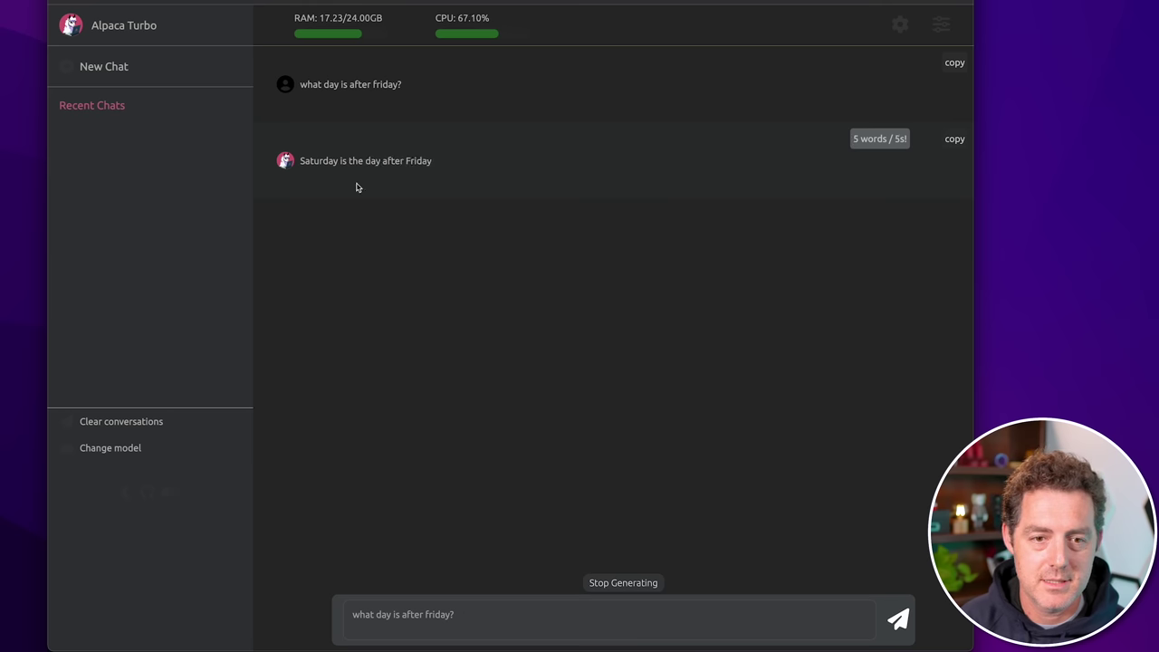
Replace the previous prompt with "write a poem, 50 words" and send it
{"action": "left_click_drag", "start_coordinate": [471, 616], "coordinate": [303, 613]}
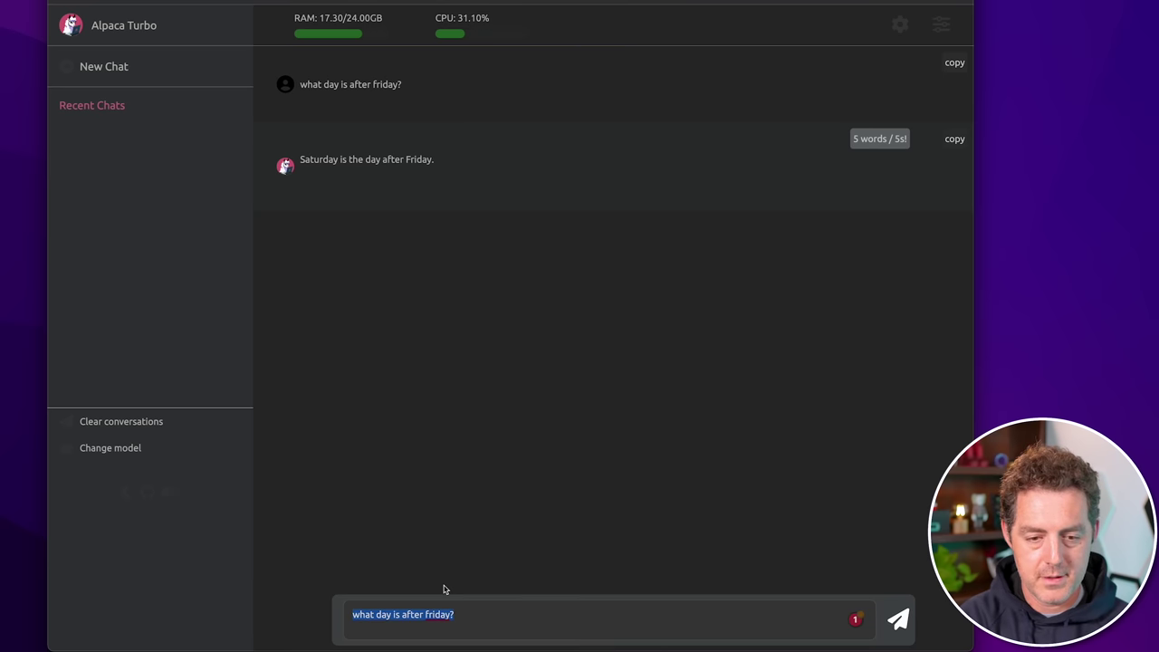
{"action": "type", "text": "write a poem"}
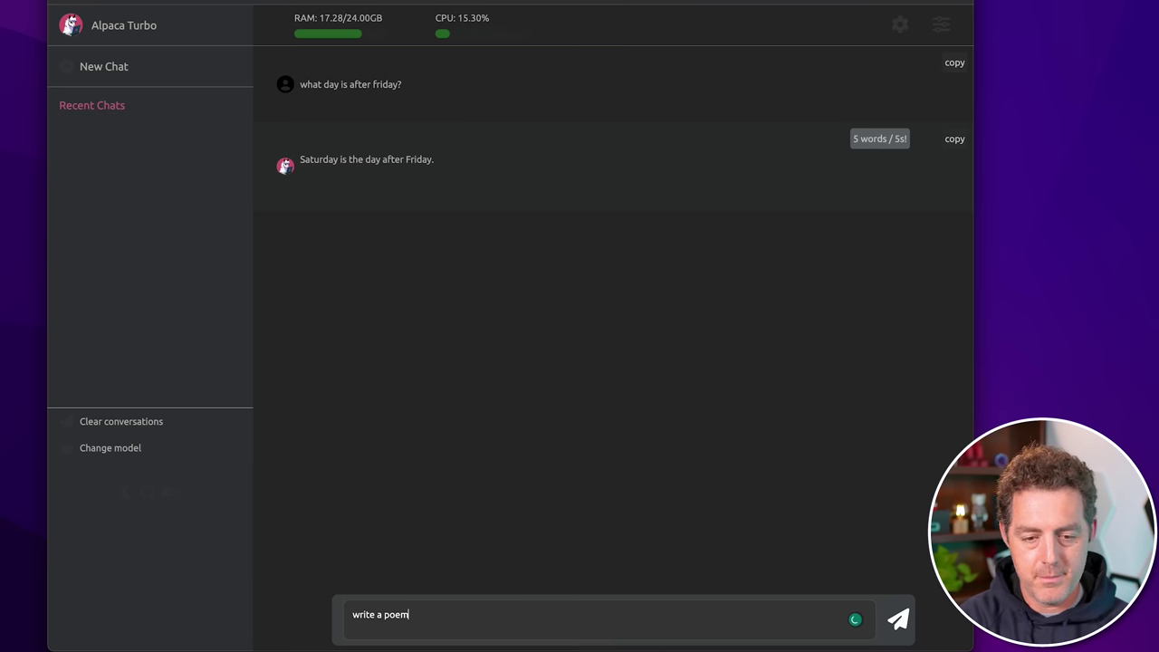
{"action": "type", "text": ", 50 words"}
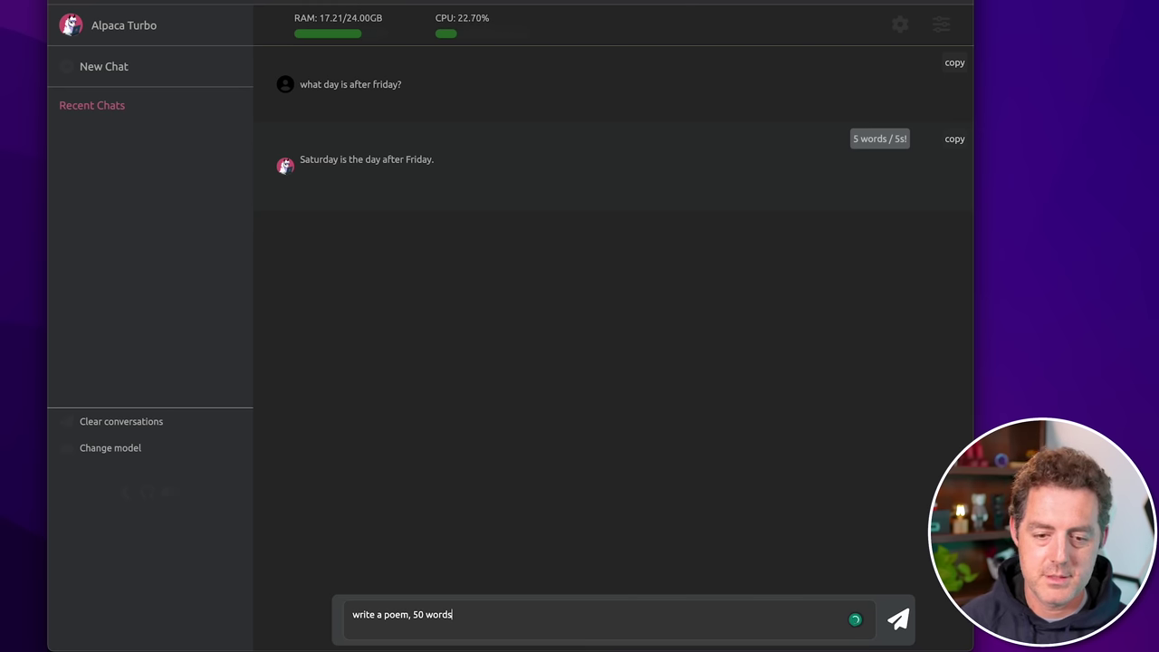
{"action": "key", "text": "Return"}
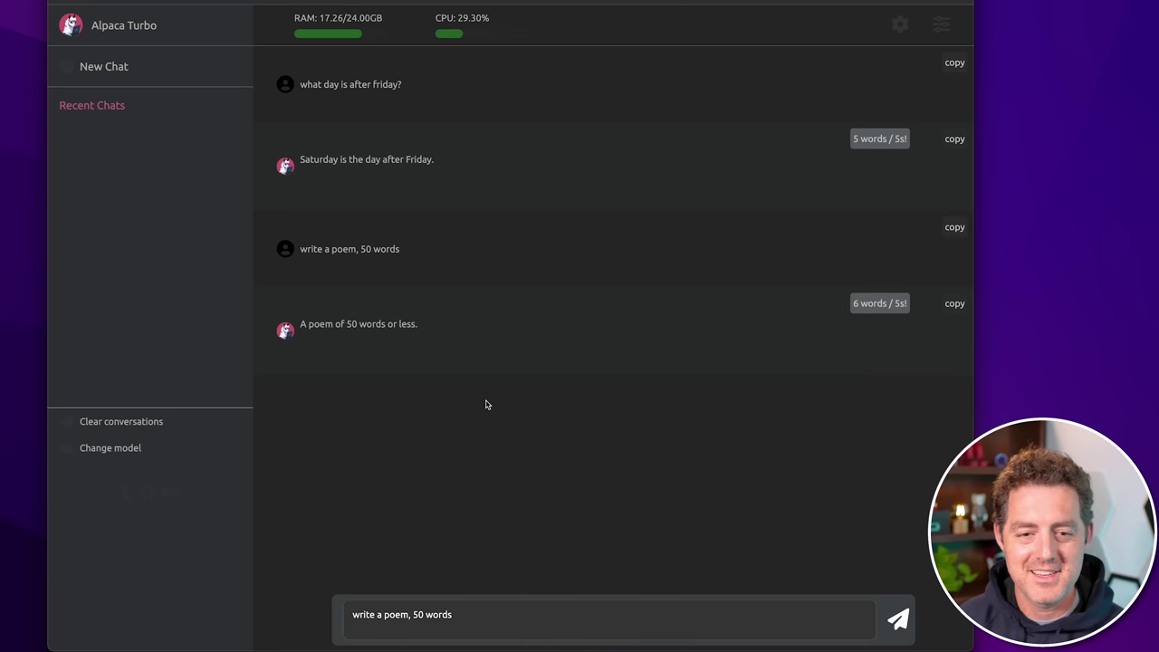
Clear the poem prompt from the message box and send "what is the first amendment of the united states constitution" instead
{"action": "left_click_drag", "start_coordinate": [466, 613], "coordinate": [310, 598]}
{"action": "key", "text": "Return"}
{"action": "key", "text": "BackSpace"}
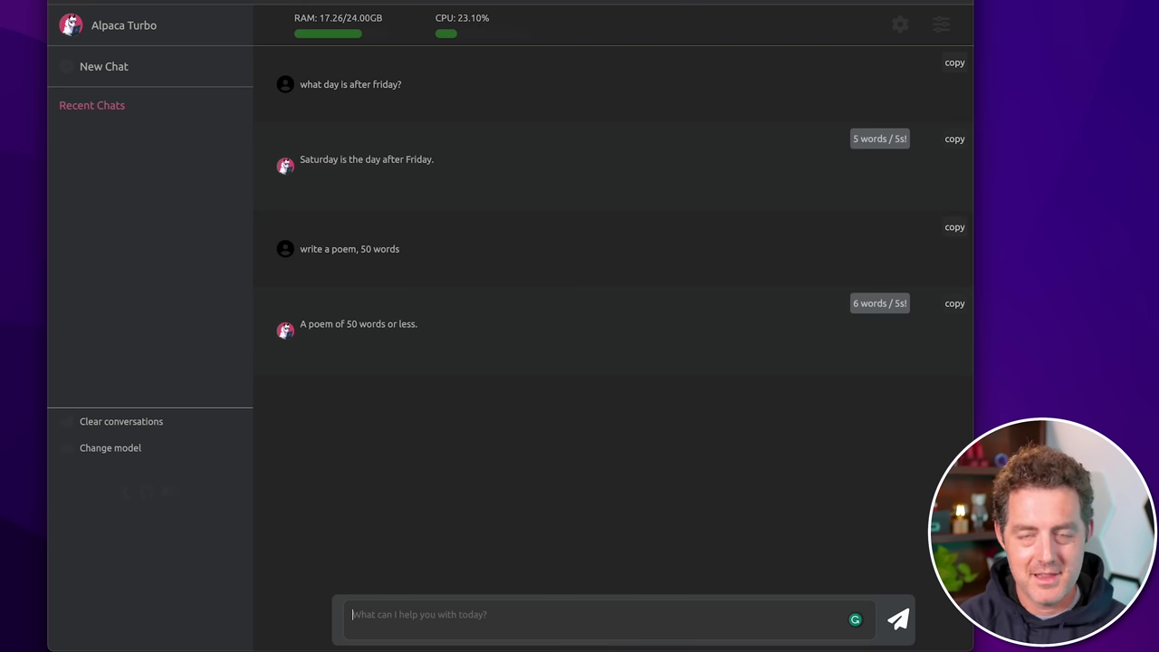
{"action": "type", "text": "wha"}
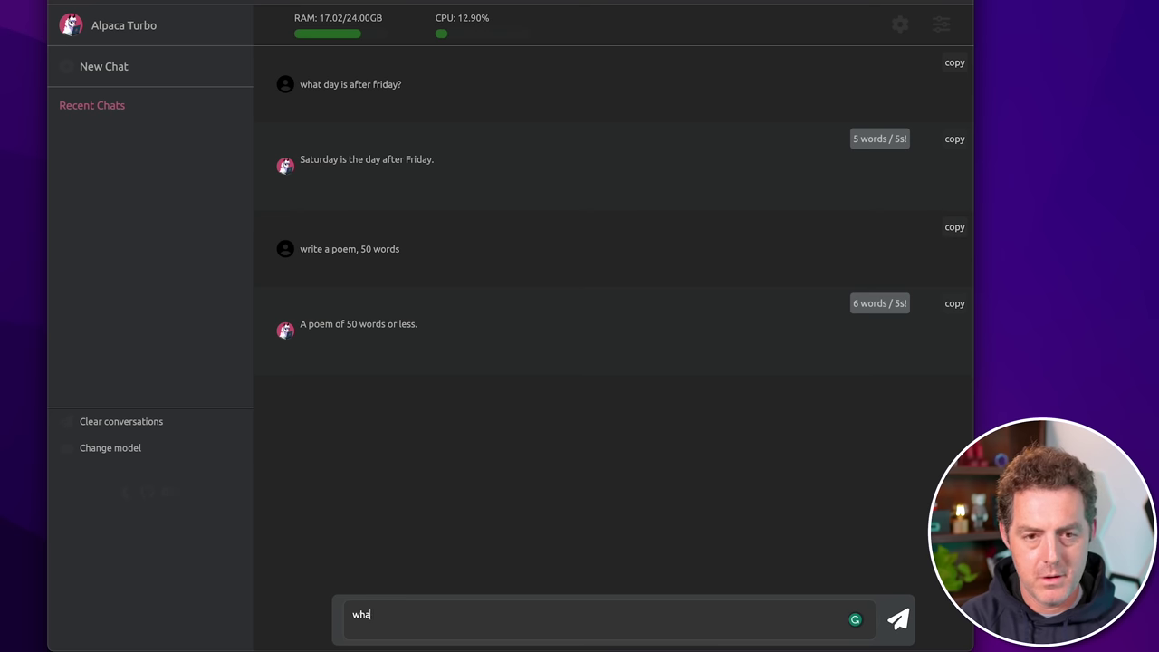
{"action": "type", "text": "t is the first amend"}
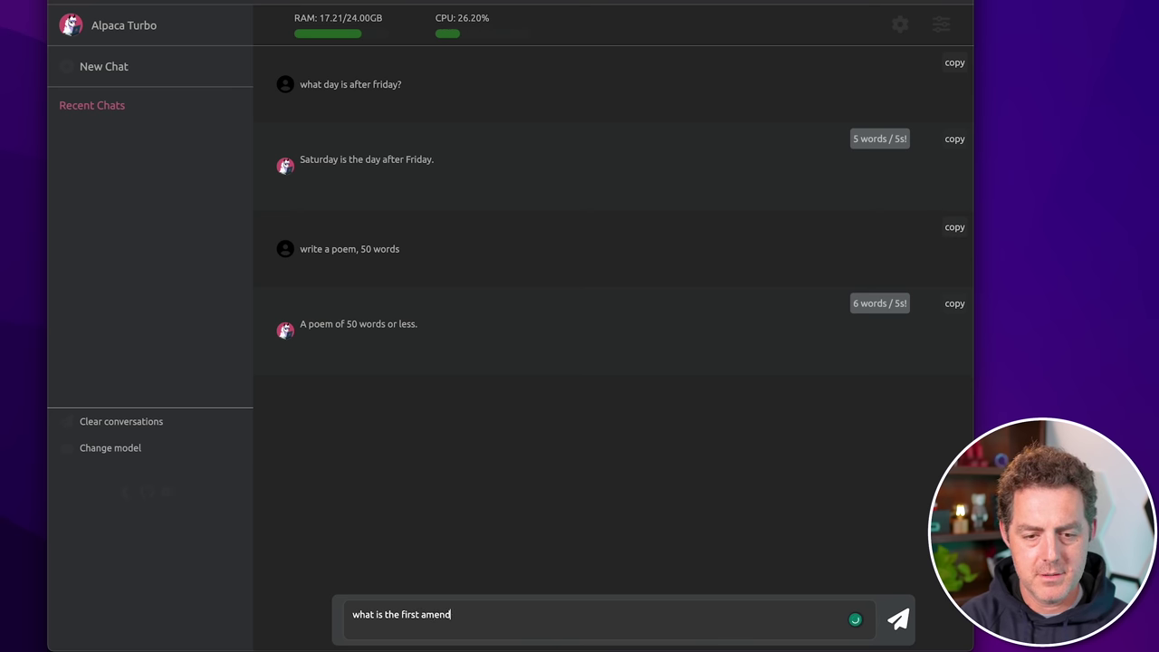
{"action": "type", "text": "ment of the u"}
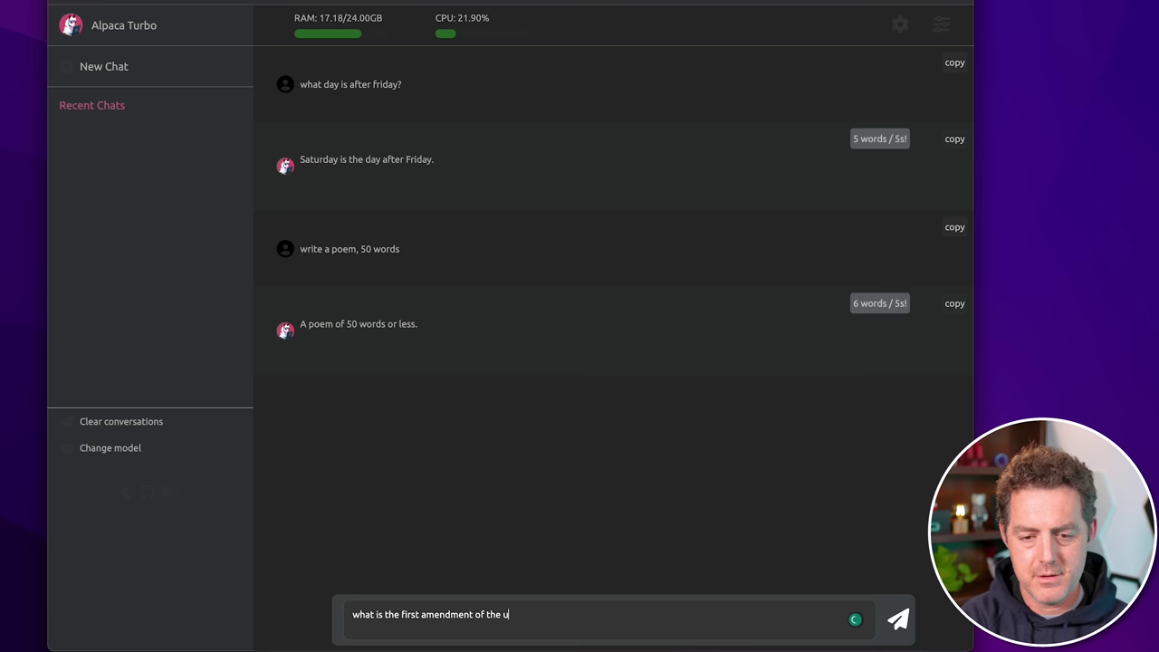
{"action": "type", "text": "nited states "}
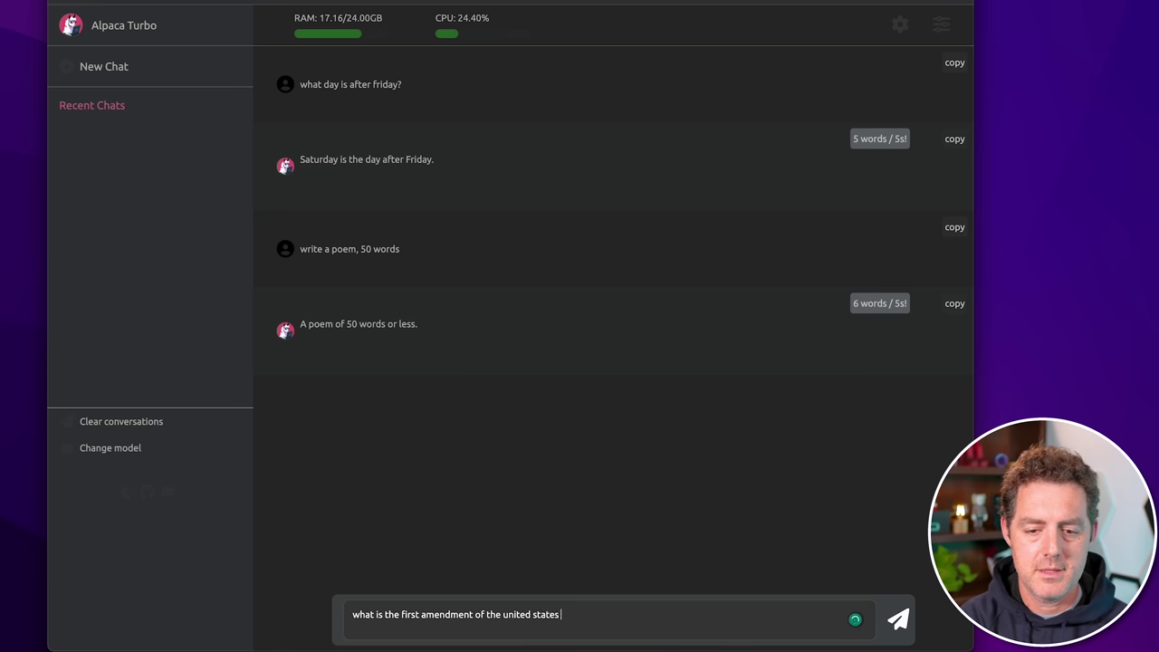
{"action": "type", "text": "consti"}
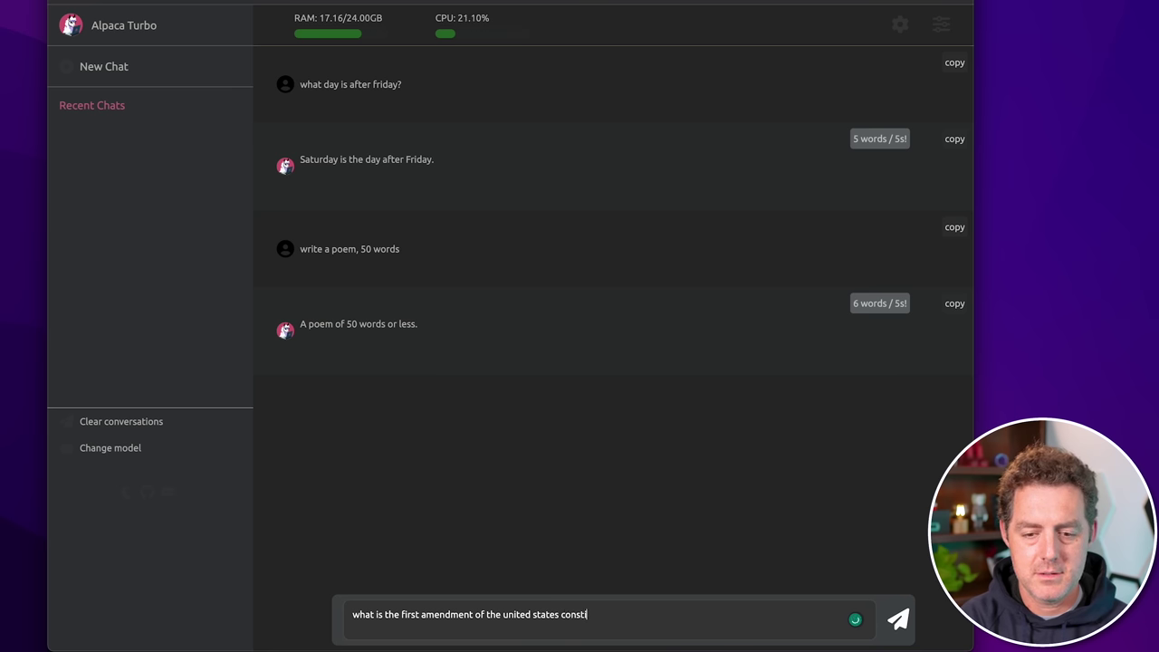
{"action": "type", "text": "tution"}
{"action": "key", "text": "Return"}
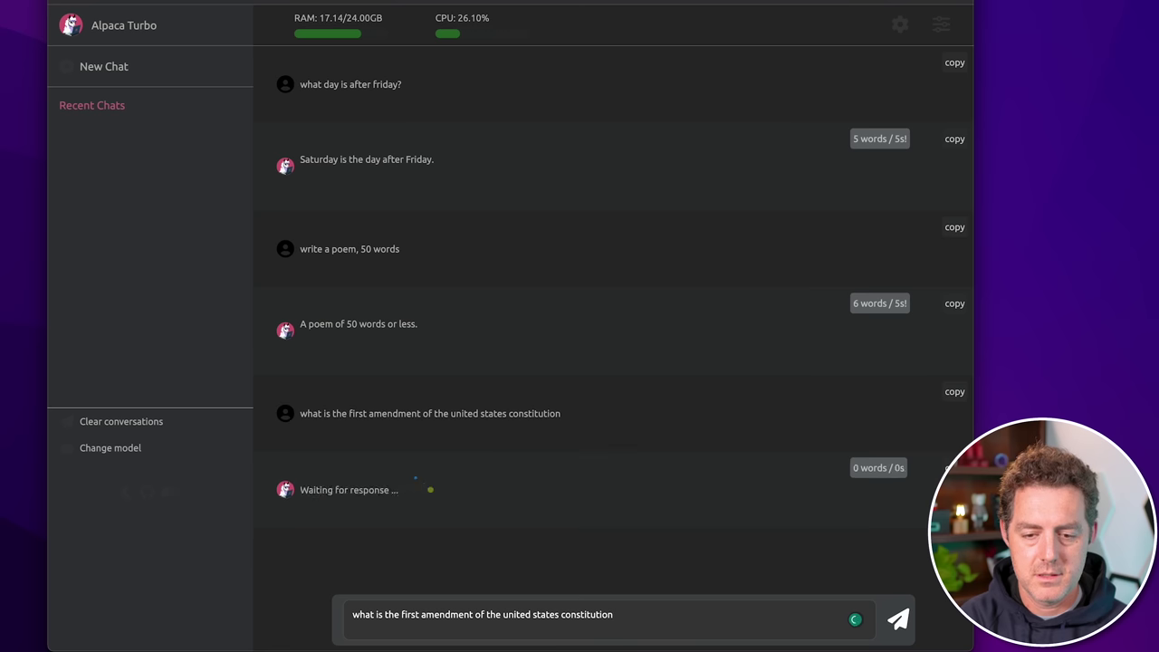